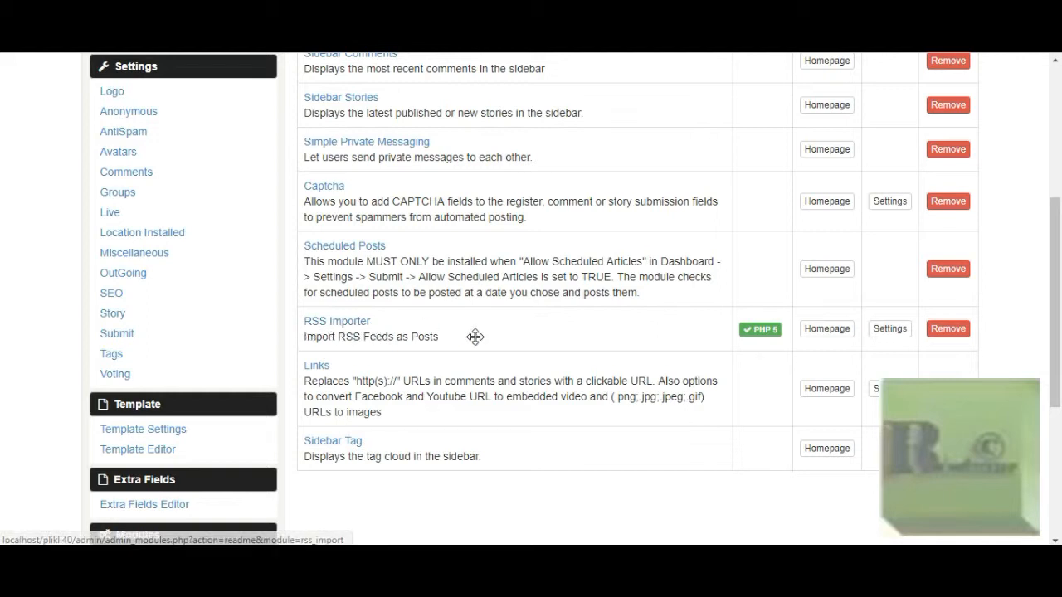
Open the RSS Importer module's readme and review its field mapping instructions, example pictures and cron job setup
{"action": "left_click", "coordinate": [348, 329]}
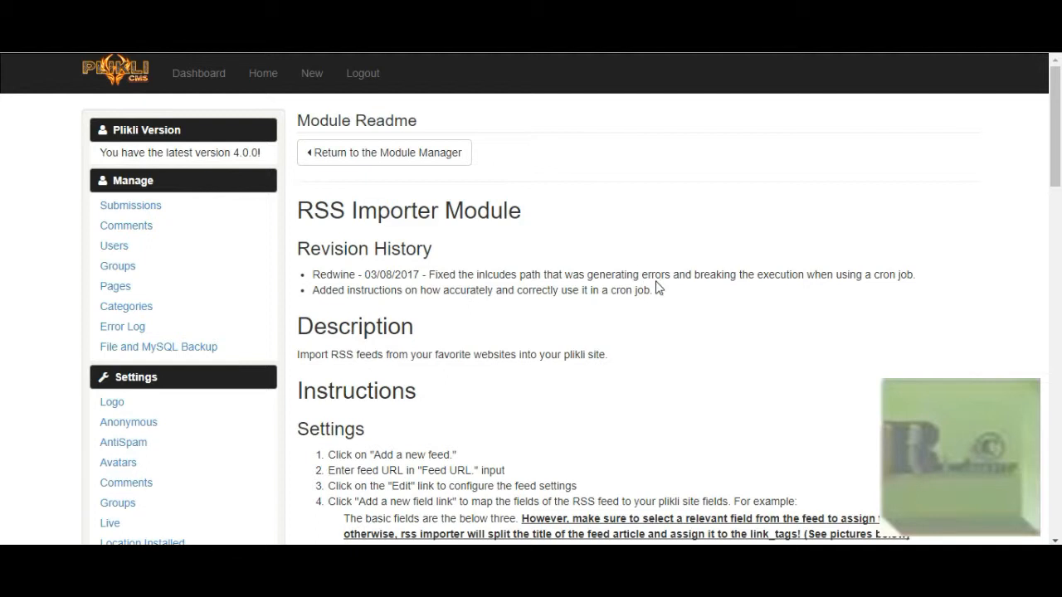
{"action": "scroll", "coordinate": [656, 287], "scroll_direction": "down", "scroll_amount": 4}
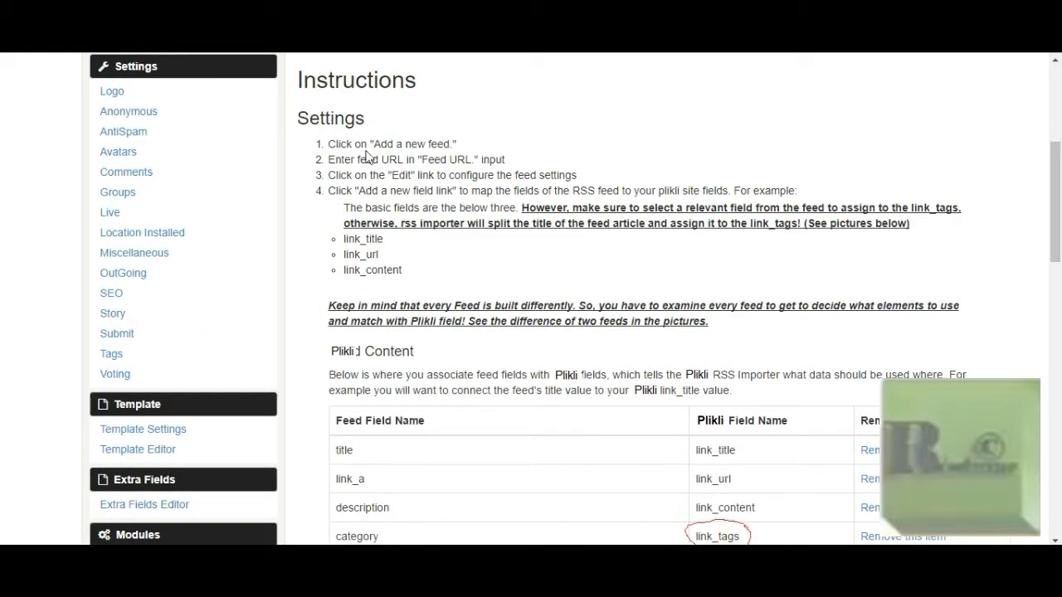
{"action": "scroll", "coordinate": [406, 207], "scroll_direction": "down", "scroll_amount": 3}
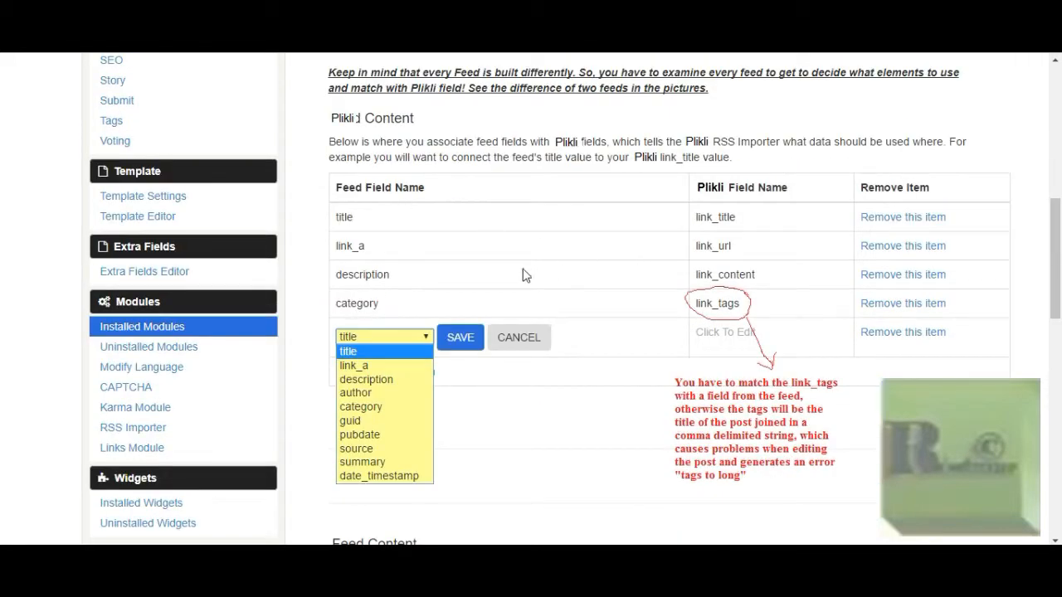
{"action": "scroll", "coordinate": [558, 277], "scroll_direction": "down", "scroll_amount": 3}
{"action": "scroll", "coordinate": [558, 277], "scroll_direction": "down", "scroll_amount": 8}
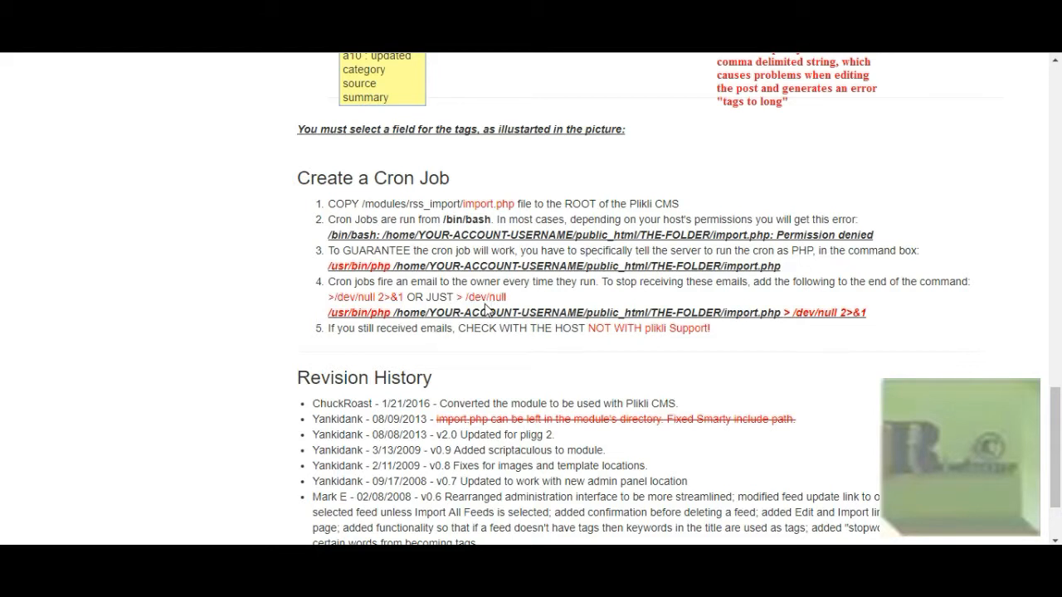
{"action": "scroll", "coordinate": [489, 315], "scroll_direction": "up", "scroll_amount": 3}
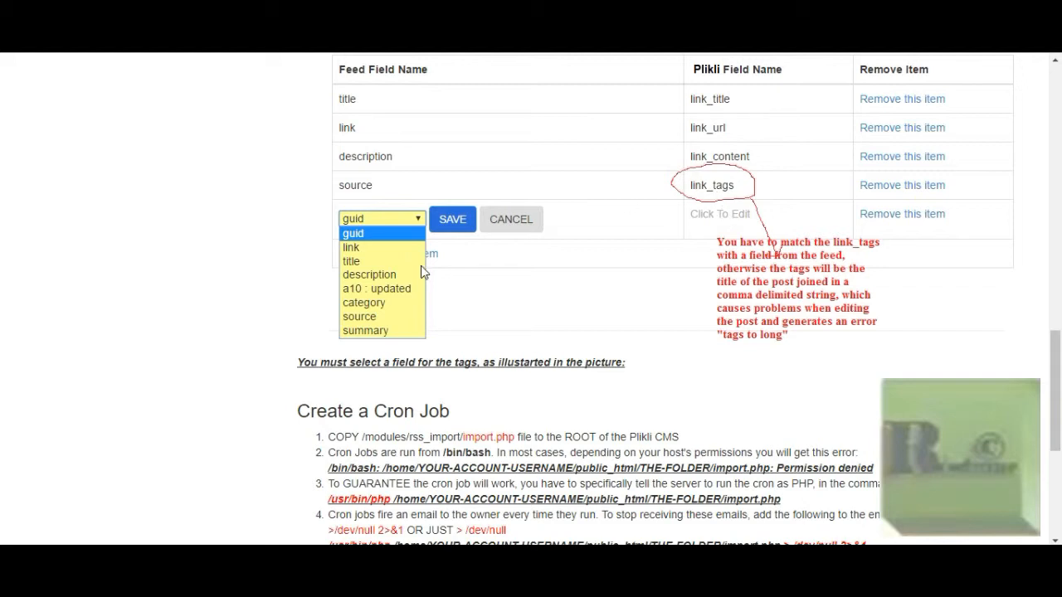
{"action": "scroll", "coordinate": [423, 270], "scroll_direction": "up", "scroll_amount": 6}
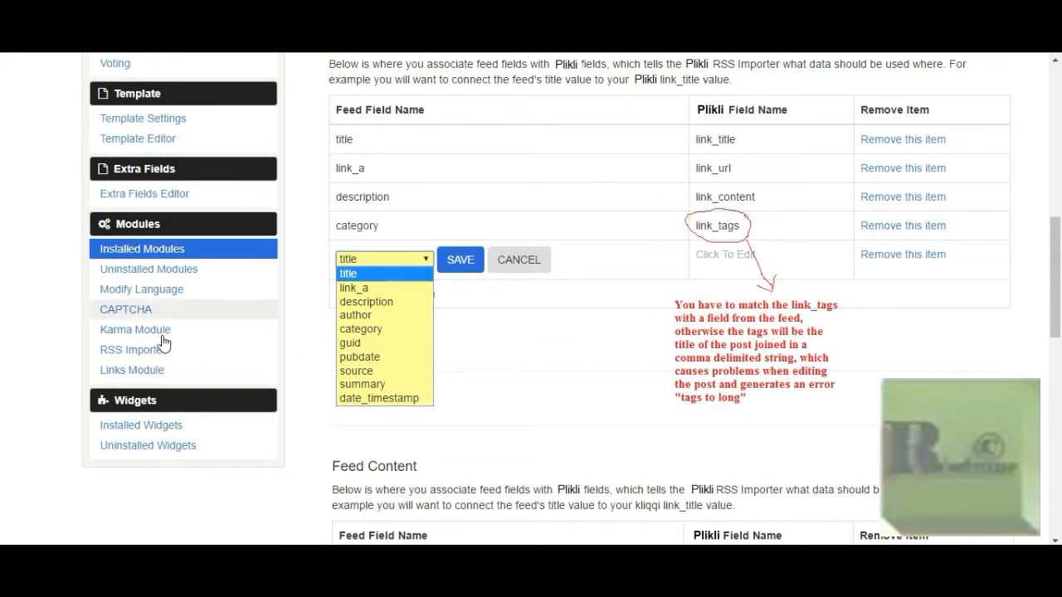
Open the RSS Importer feeds list, open the NYT-News feed for editing and examine its feed settings
{"action": "left_click", "coordinate": [136, 349]}
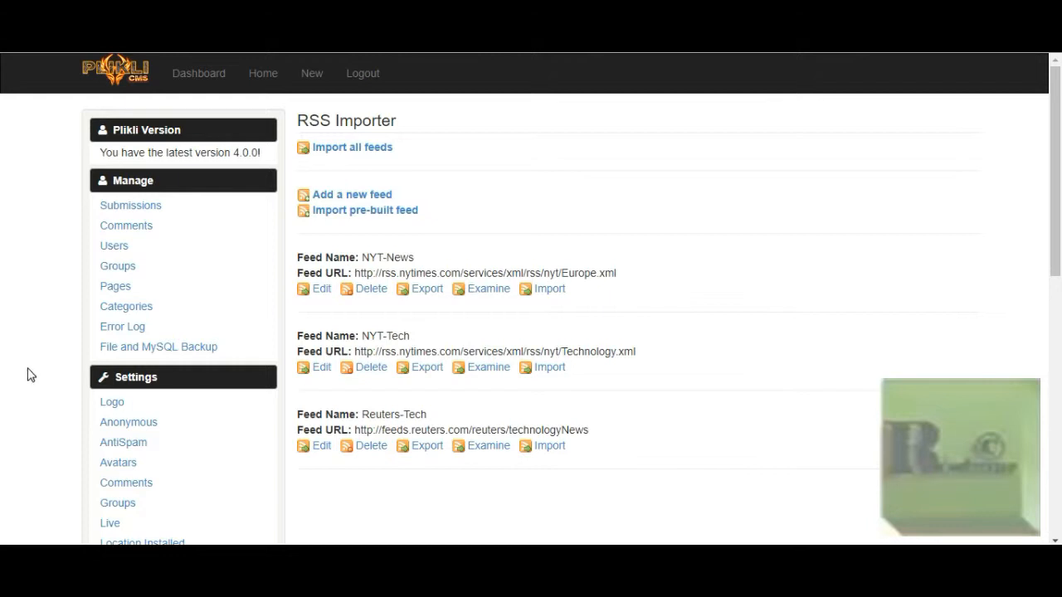
{"action": "scroll", "coordinate": [29, 375], "scroll_direction": "down", "scroll_amount": 1}
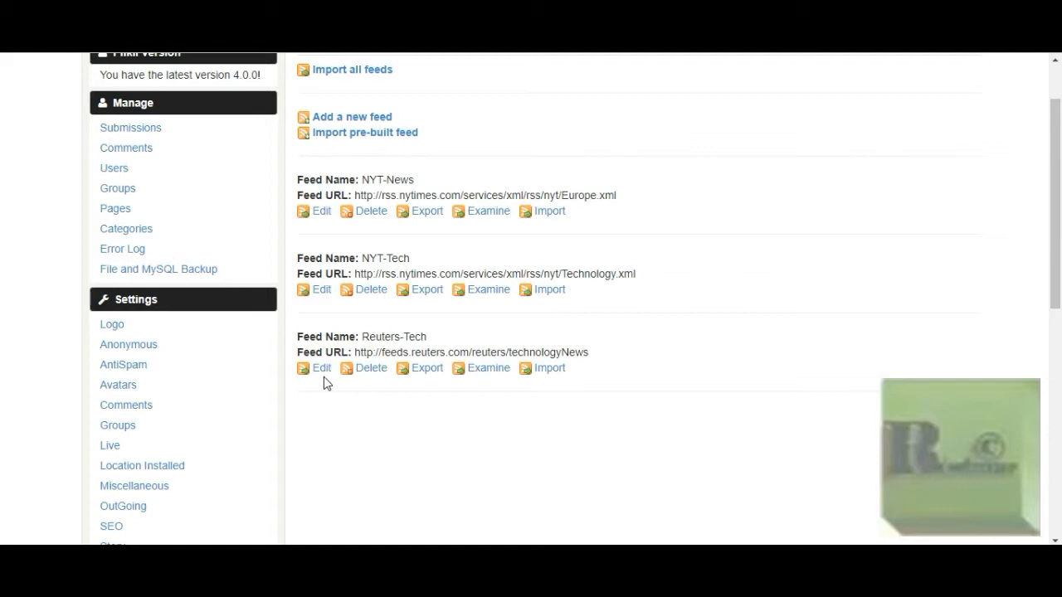
{"action": "left_click", "coordinate": [321, 213]}
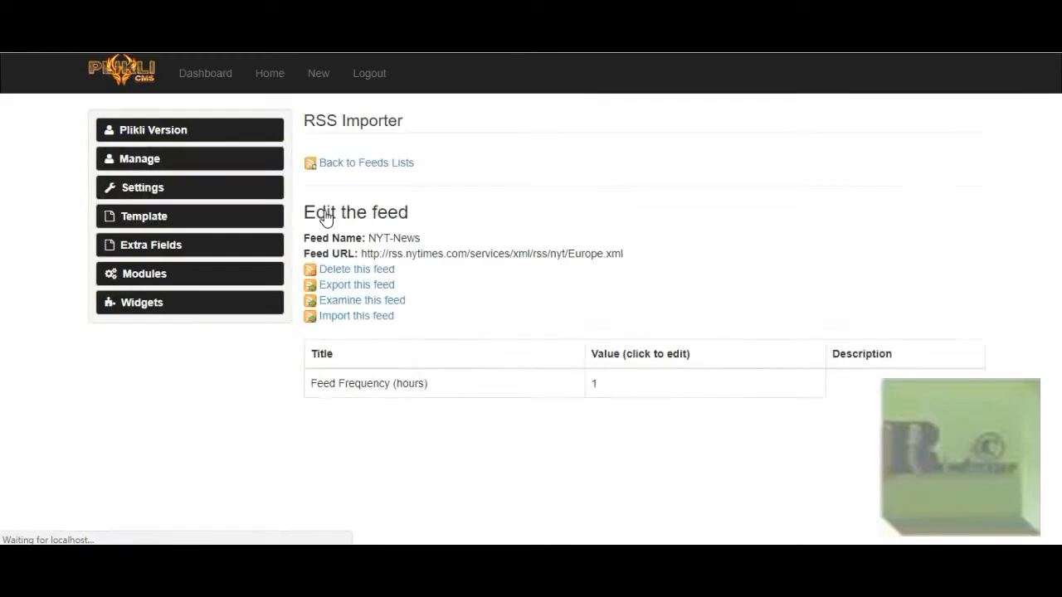
{"action": "scroll", "coordinate": [493, 239], "scroll_direction": "down", "scroll_amount": 3}
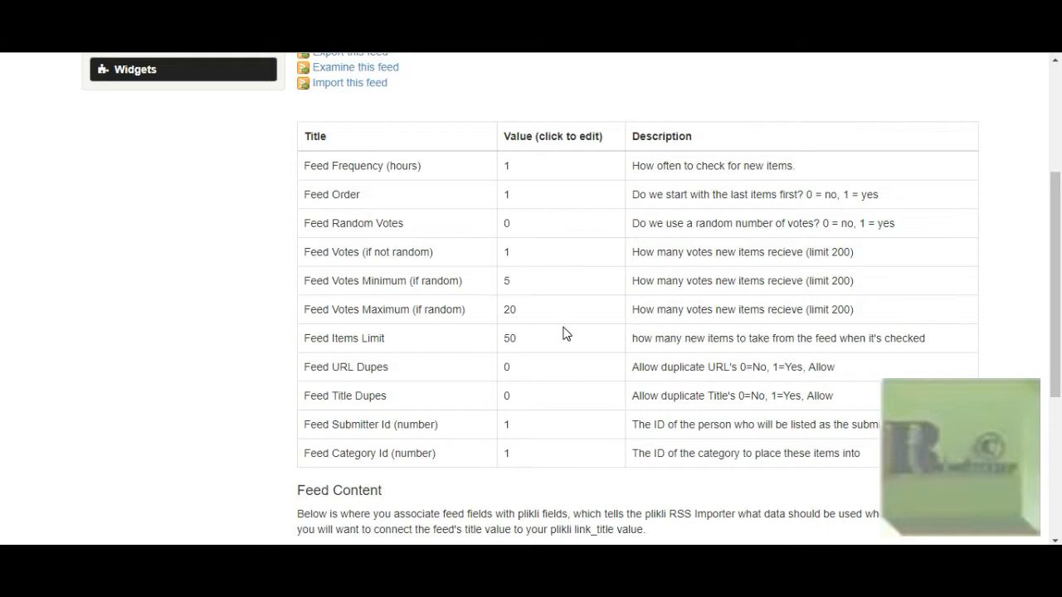
{"action": "scroll", "coordinate": [554, 352], "scroll_direction": "down", "scroll_amount": 1}
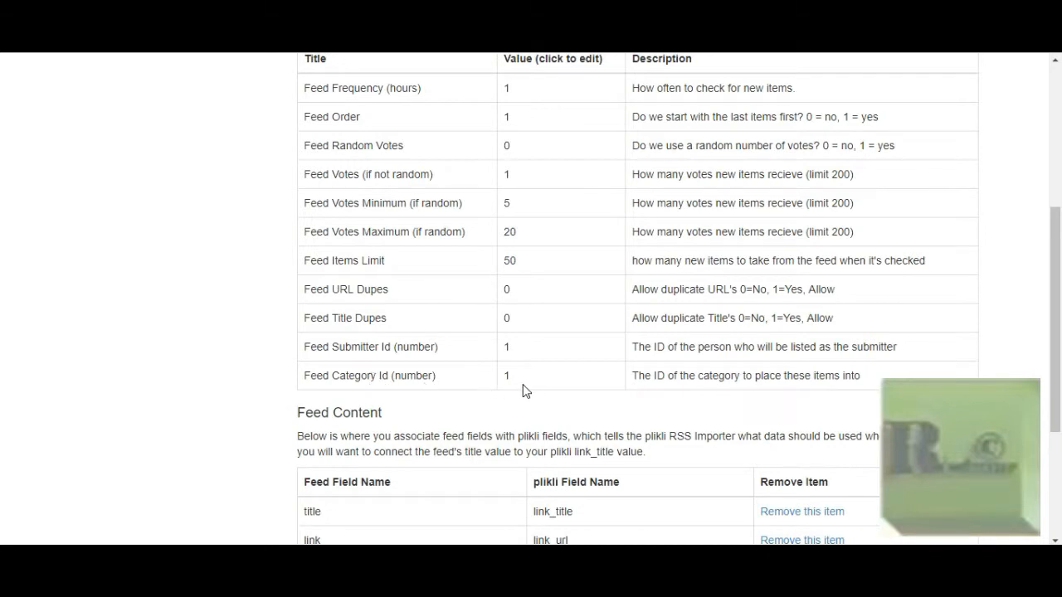
{"action": "scroll", "coordinate": [523, 390], "scroll_direction": "up", "scroll_amount": 3}
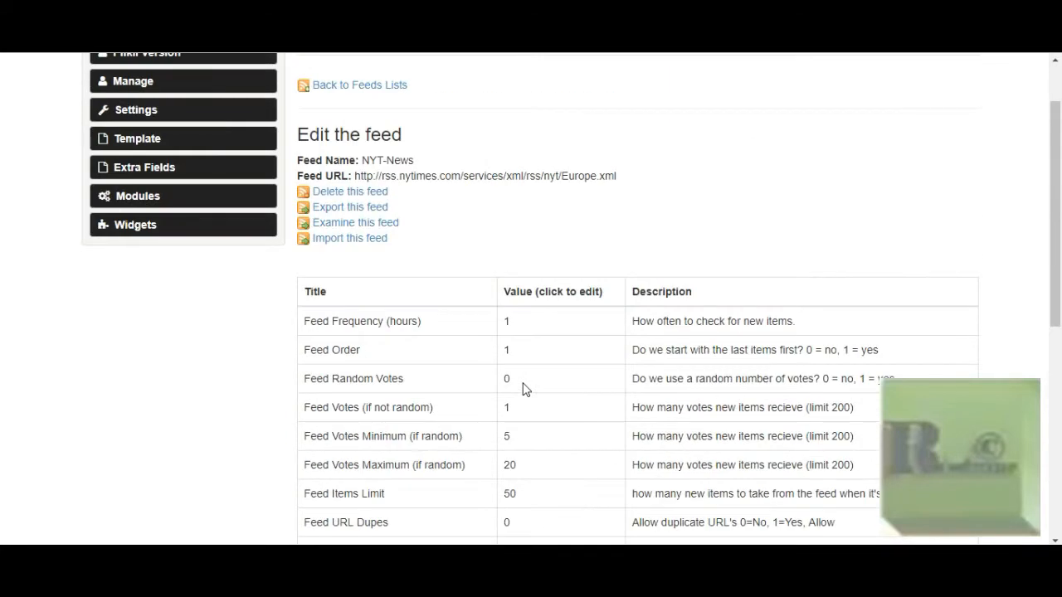
{"action": "scroll", "coordinate": [523, 390], "scroll_direction": "up", "scroll_amount": 1}
{"action": "scroll", "coordinate": [522, 390], "scroll_direction": "down", "scroll_amount": 1}
{"action": "scroll", "coordinate": [461, 203], "scroll_direction": "down", "scroll_amount": 3}
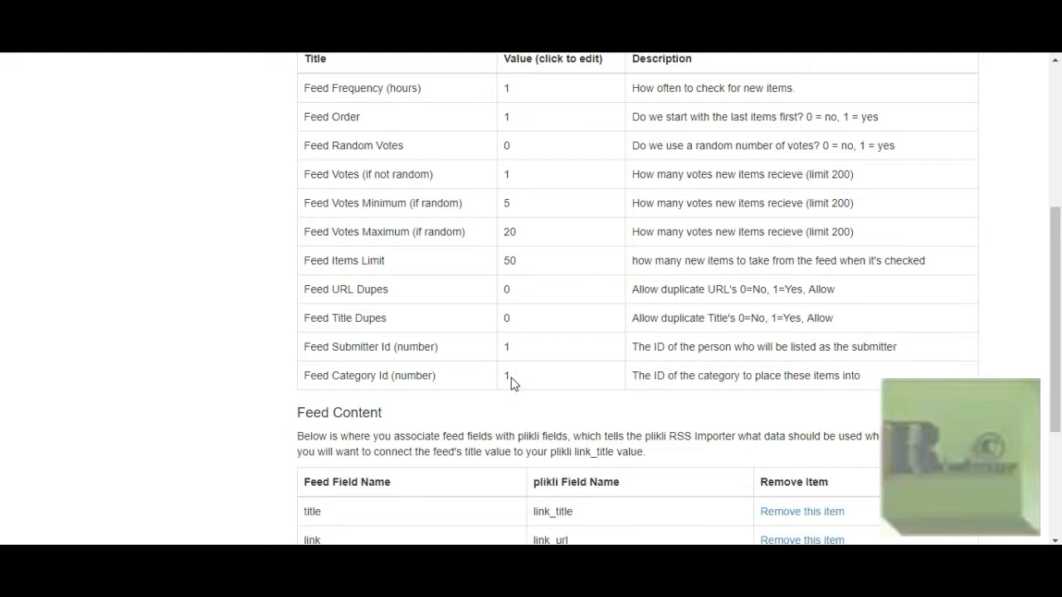
{"action": "scroll", "coordinate": [511, 382], "scroll_direction": "down", "scroll_amount": 1}
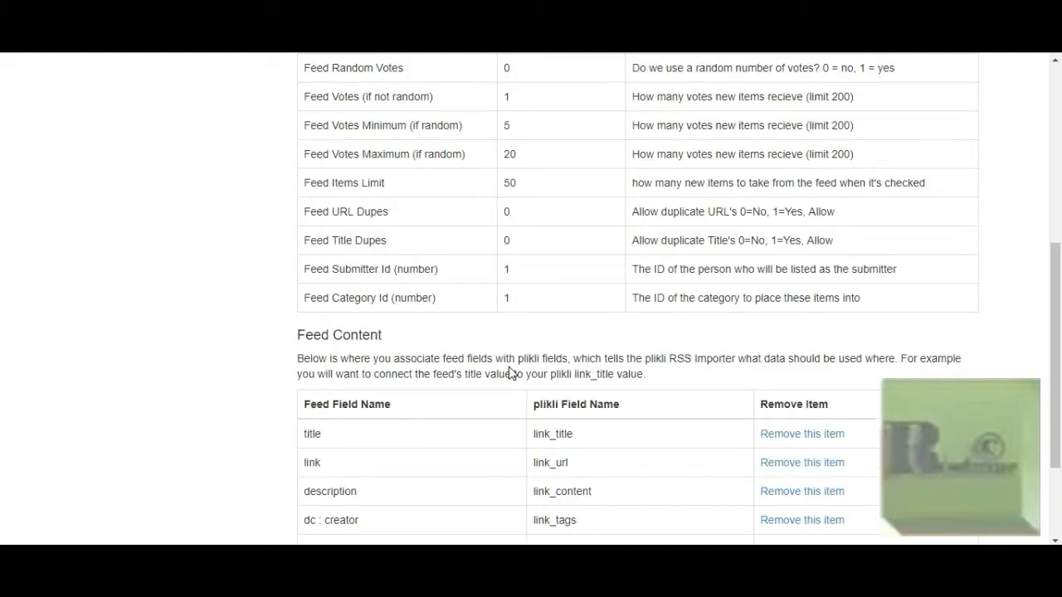
Remove the blank field item from the NYT-News feed's Feed Content mapping and reopen that feed's field mapping
{"action": "scroll", "coordinate": [509, 361], "scroll_direction": "down", "scroll_amount": 2}
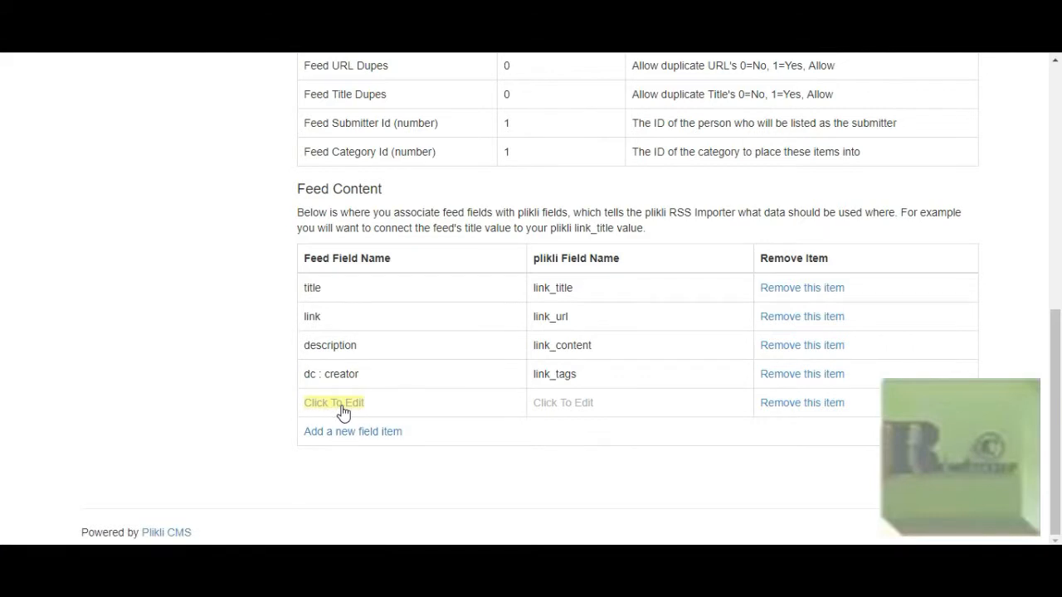
{"action": "left_click", "coordinate": [779, 405]}
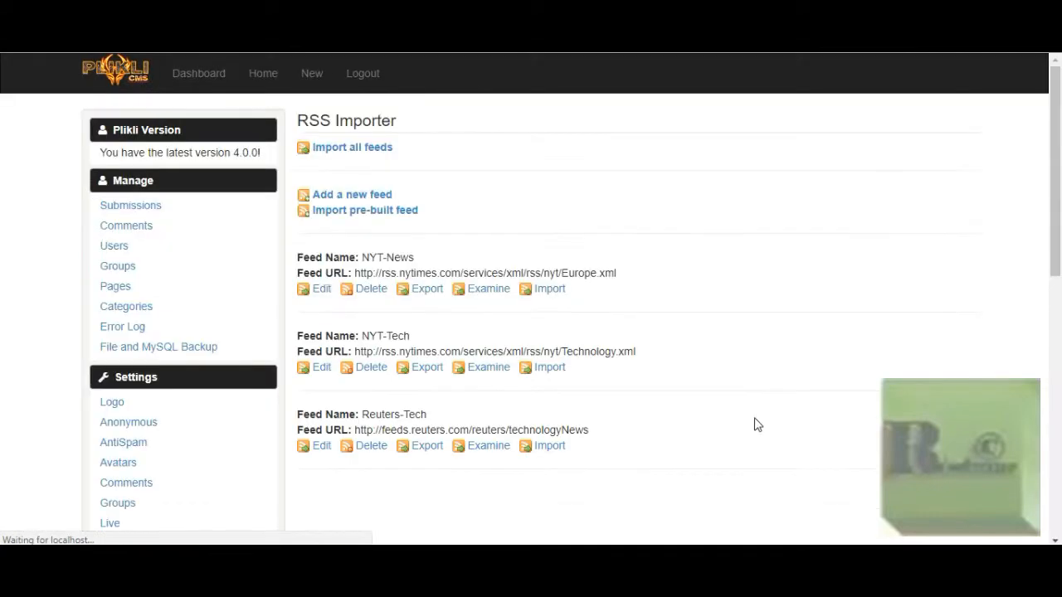
{"action": "left_click", "coordinate": [323, 290]}
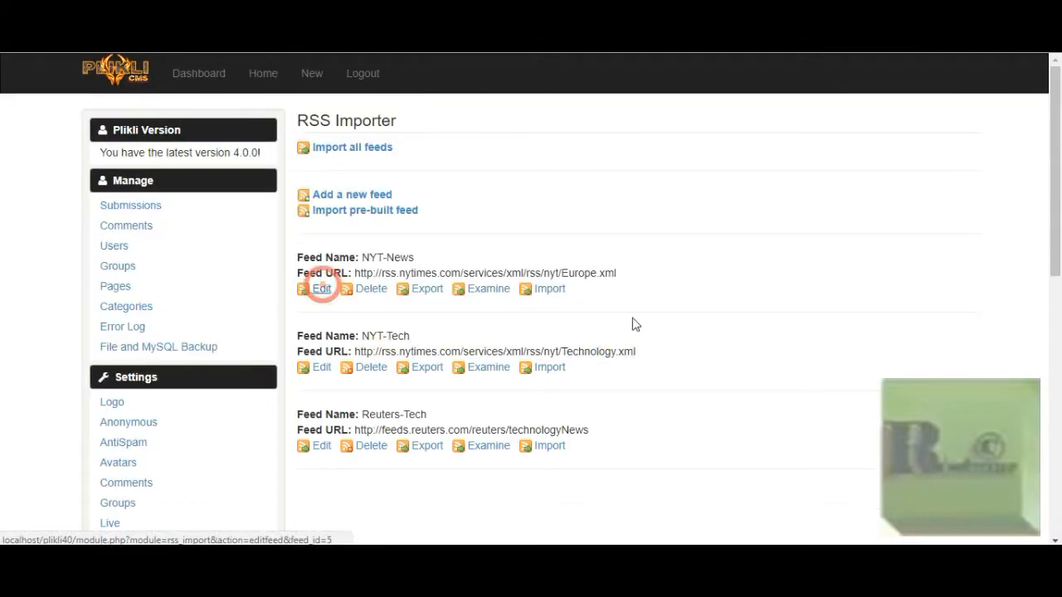
{"action": "scroll", "coordinate": [631, 318], "scroll_direction": "down", "scroll_amount": 1}
{"action": "scroll", "coordinate": [630, 319], "scroll_direction": "down", "scroll_amount": 5}
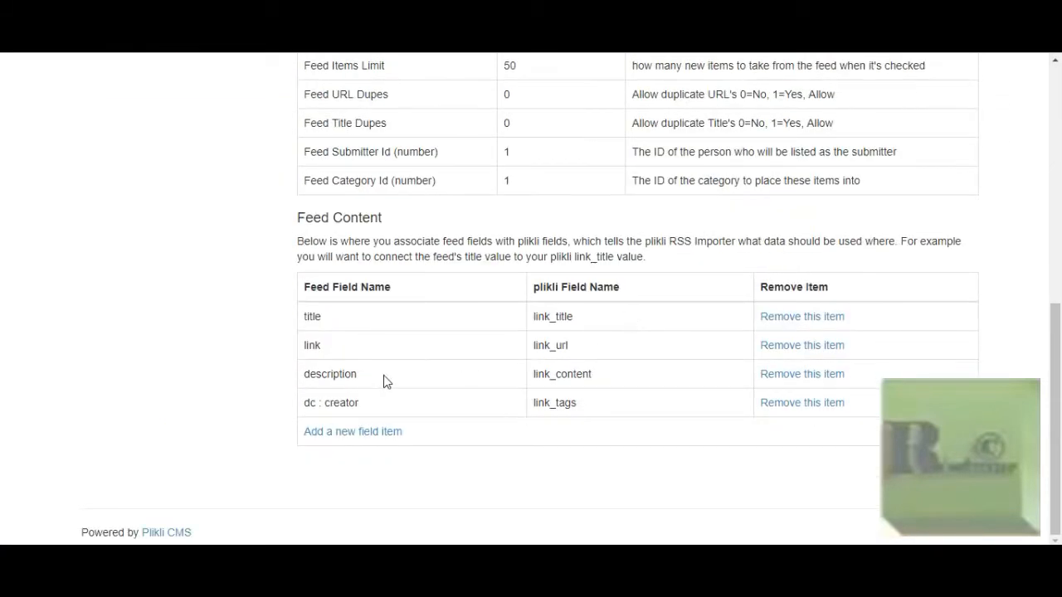
Inspect the feed field choices available for the link_title mapping, keep title, and cancel the edit
{"action": "left_click", "coordinate": [314, 345]}
{"action": "left_click", "coordinate": [499, 354]}
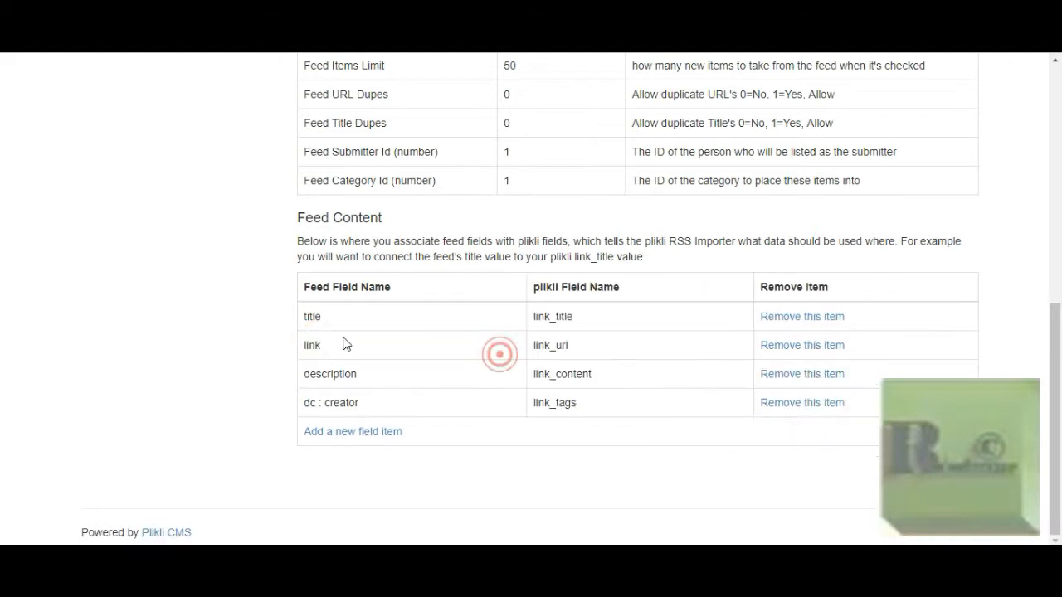
{"action": "left_click", "coordinate": [310, 317]}
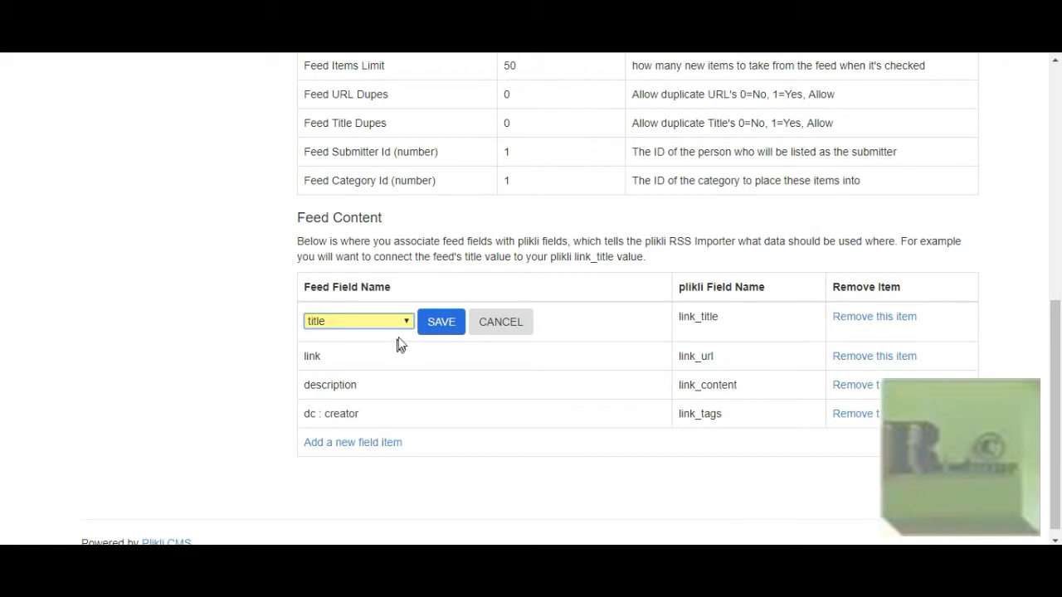
{"action": "left_click", "coordinate": [396, 325]}
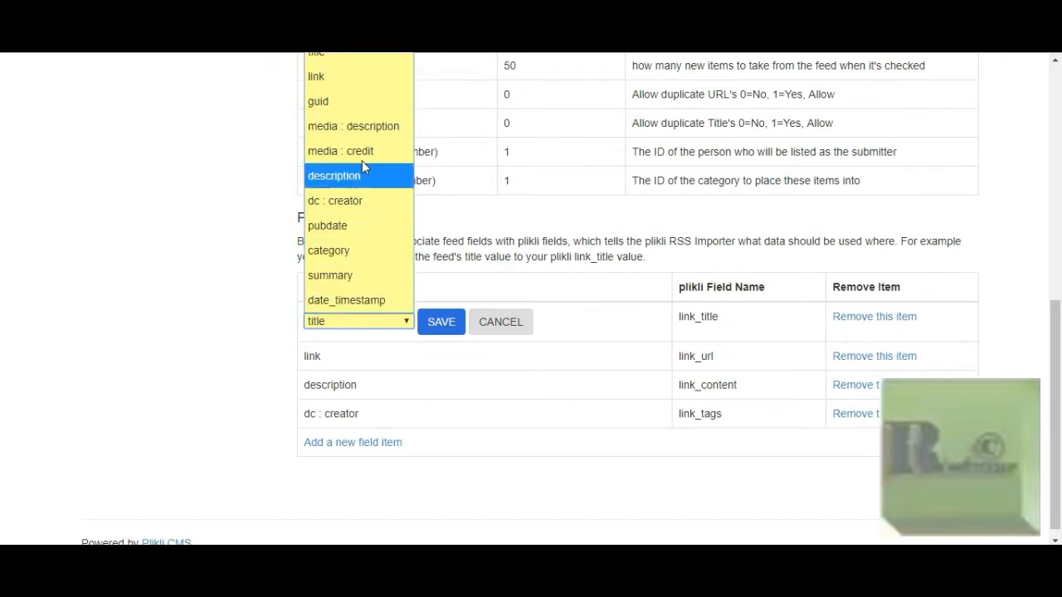
{"action": "left_click", "coordinate": [359, 55]}
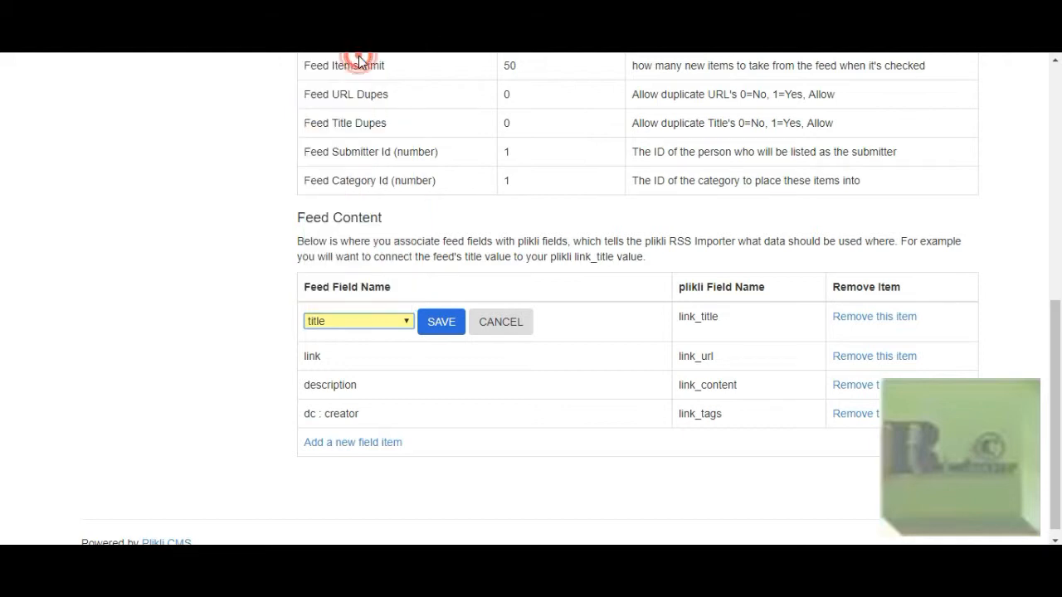
{"action": "left_click", "coordinate": [502, 323]}
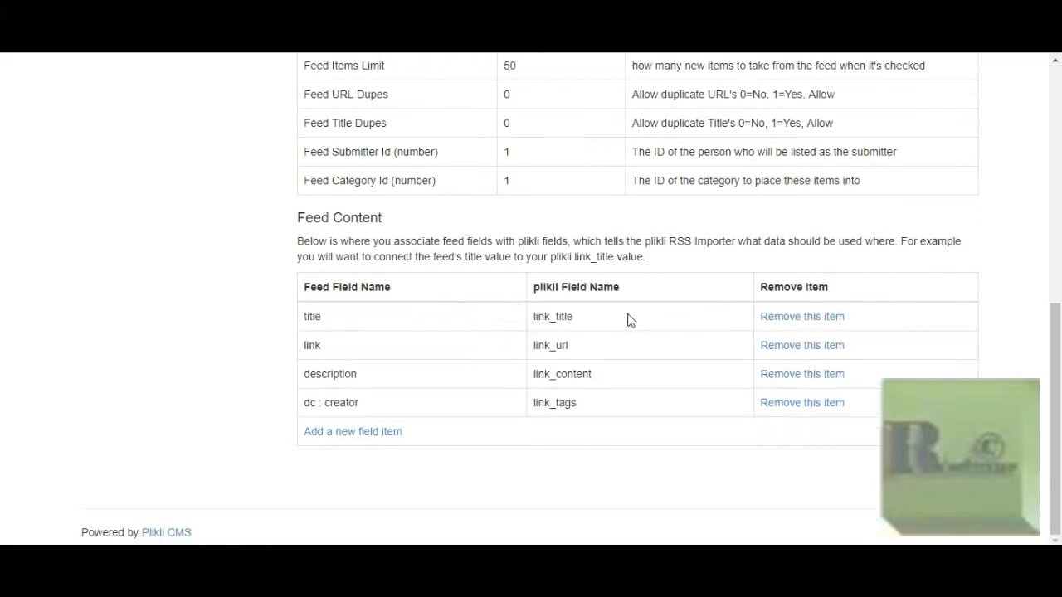
Inspect the plikli field choices available for the title row and cancel without changing link_title
{"action": "left_click", "coordinate": [554, 319]}
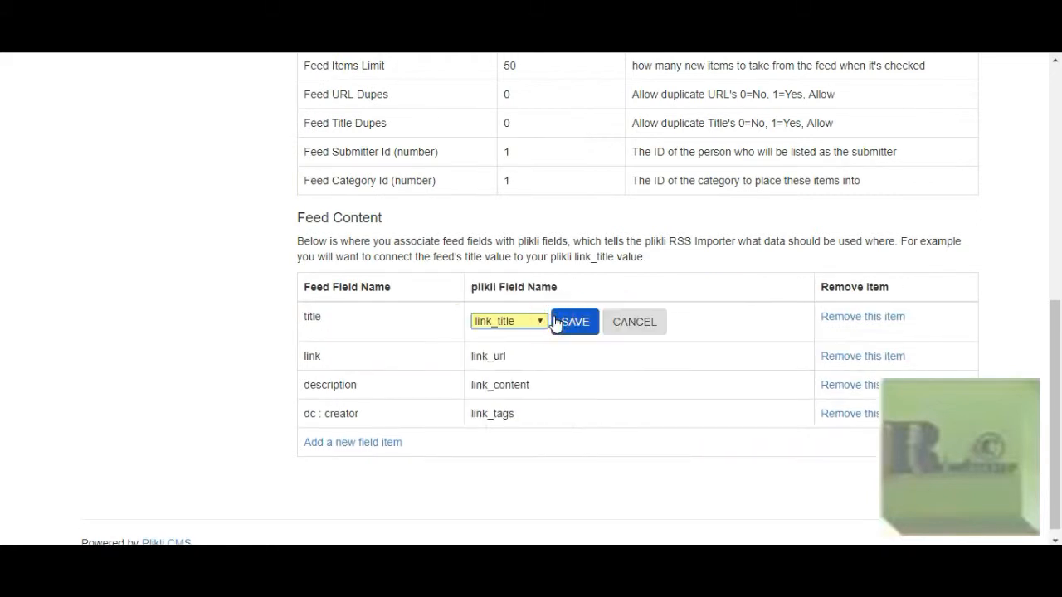
{"action": "left_click", "coordinate": [541, 324]}
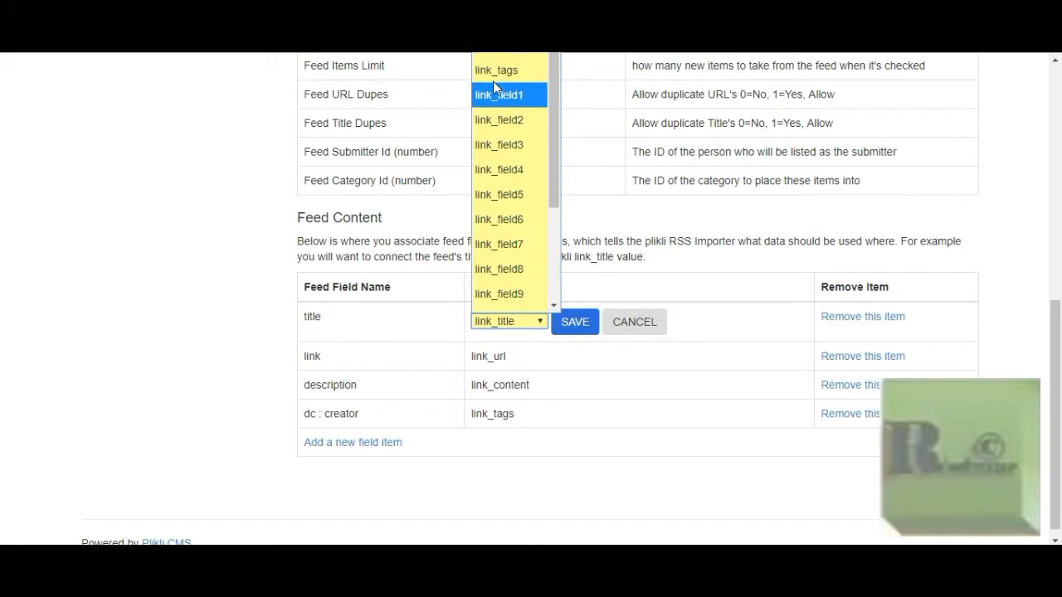
{"action": "left_click", "coordinate": [640, 325]}
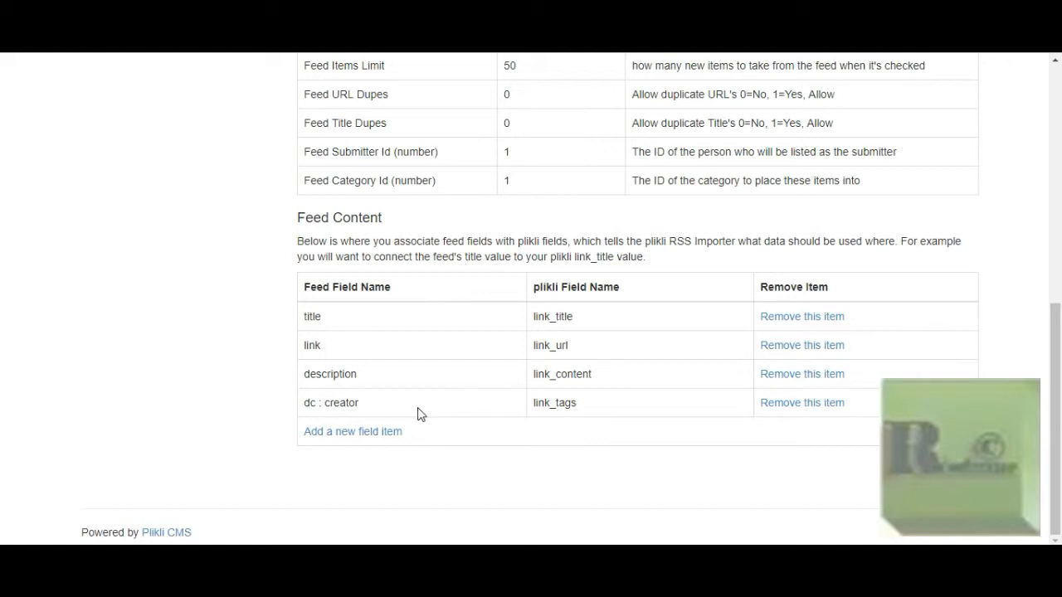
Inspect the feed field choices for the link_tags mapping and cancel the edit, keeping dc : creator
{"action": "left_click_drag", "start_coordinate": [305, 410], "coordinate": [355, 415]}
{"action": "left_click", "coordinate": [355, 409]}
{"action": "left_click", "coordinate": [407, 409]}
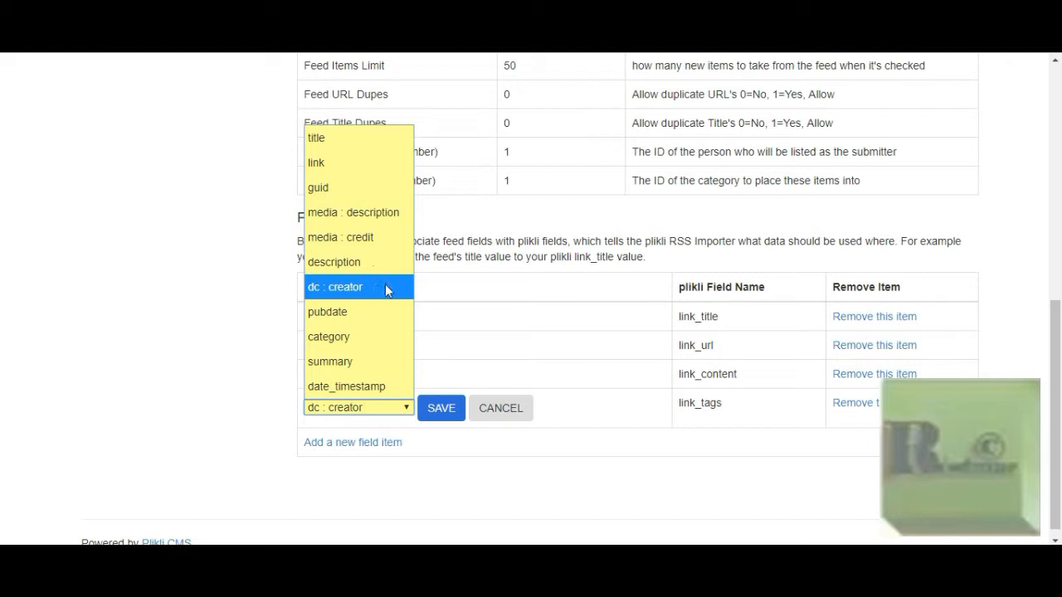
{"action": "left_click", "coordinate": [485, 286]}
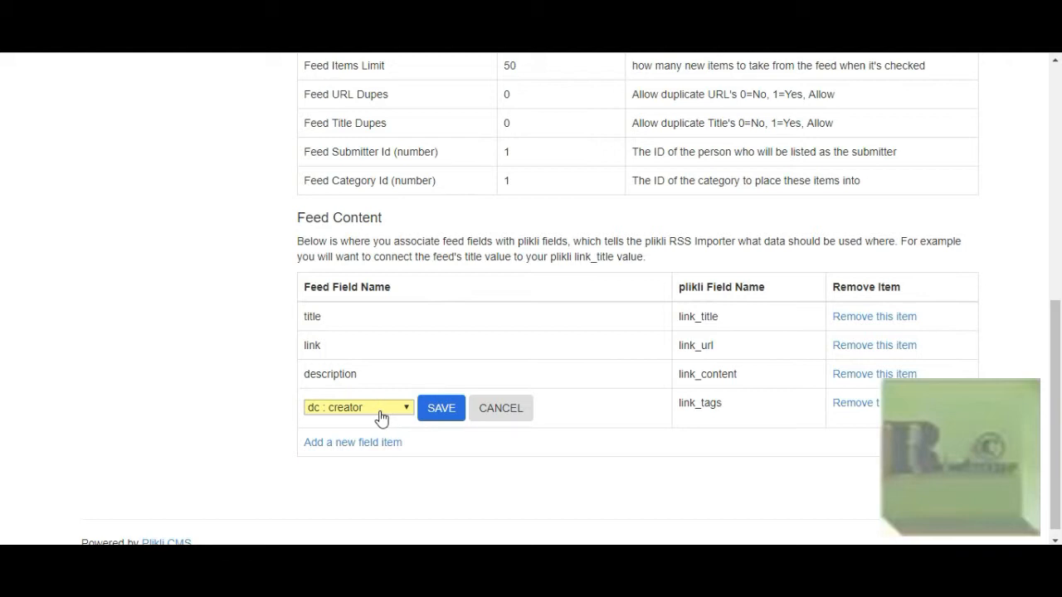
{"action": "left_click", "coordinate": [515, 415]}
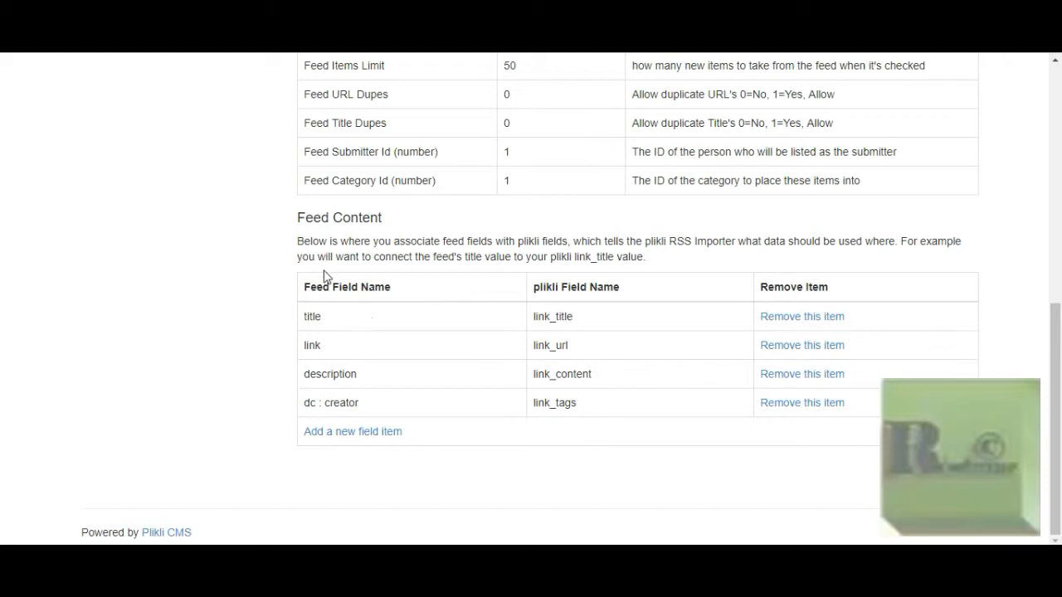
Review the NYT-News feed page, return to the feeds list, and open the Reuters-Tech feed to examine its field mapping
{"action": "left_click_drag", "start_coordinate": [300, 242], "coordinate": [466, 244]}
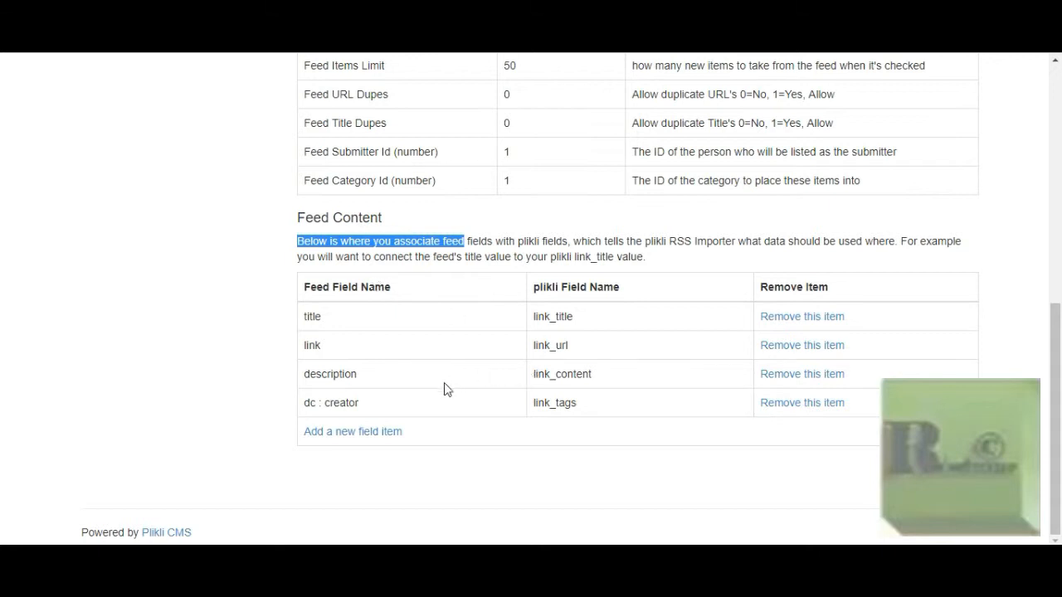
{"action": "scroll", "coordinate": [181, 452], "scroll_direction": "up", "scroll_amount": 4}
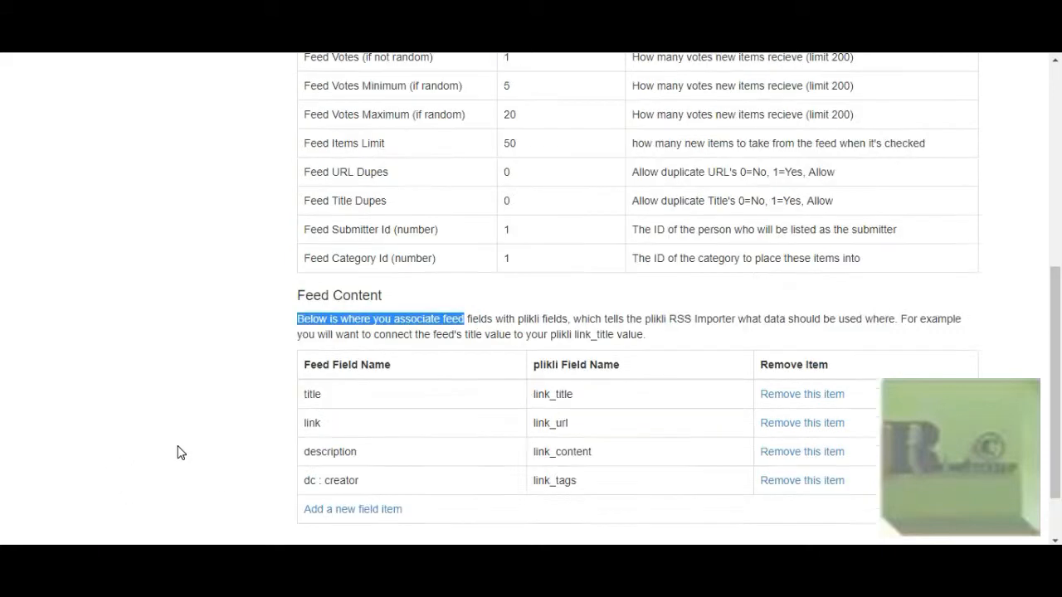
{"action": "scroll", "coordinate": [182, 452], "scroll_direction": "up", "scroll_amount": 2}
{"action": "scroll", "coordinate": [183, 452], "scroll_direction": "down", "scroll_amount": 2}
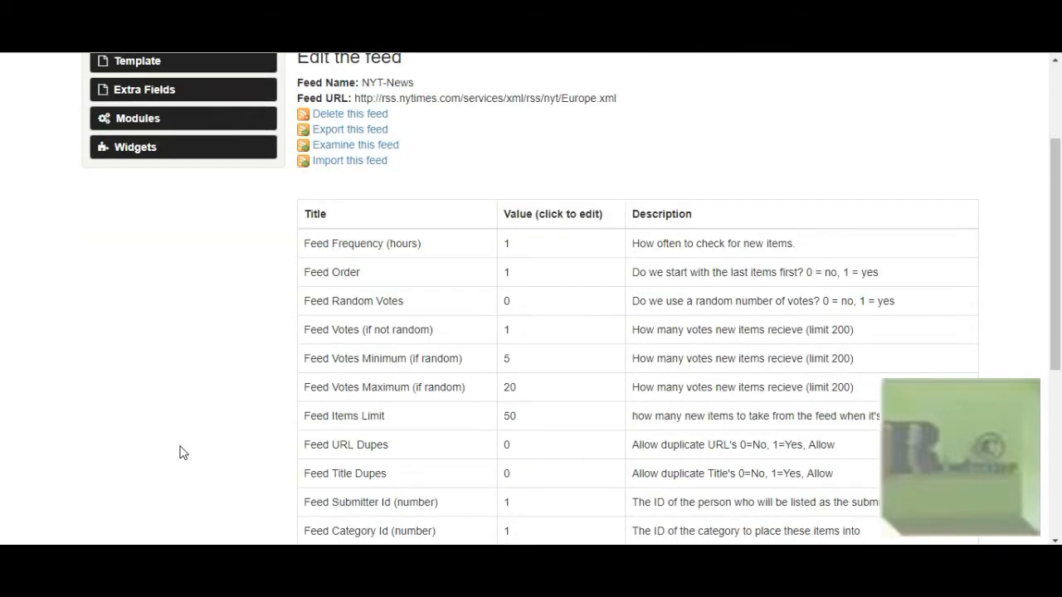
{"action": "scroll", "coordinate": [182, 453], "scroll_direction": "up", "scroll_amount": 2}
{"action": "left_click", "coordinate": [399, 168]}
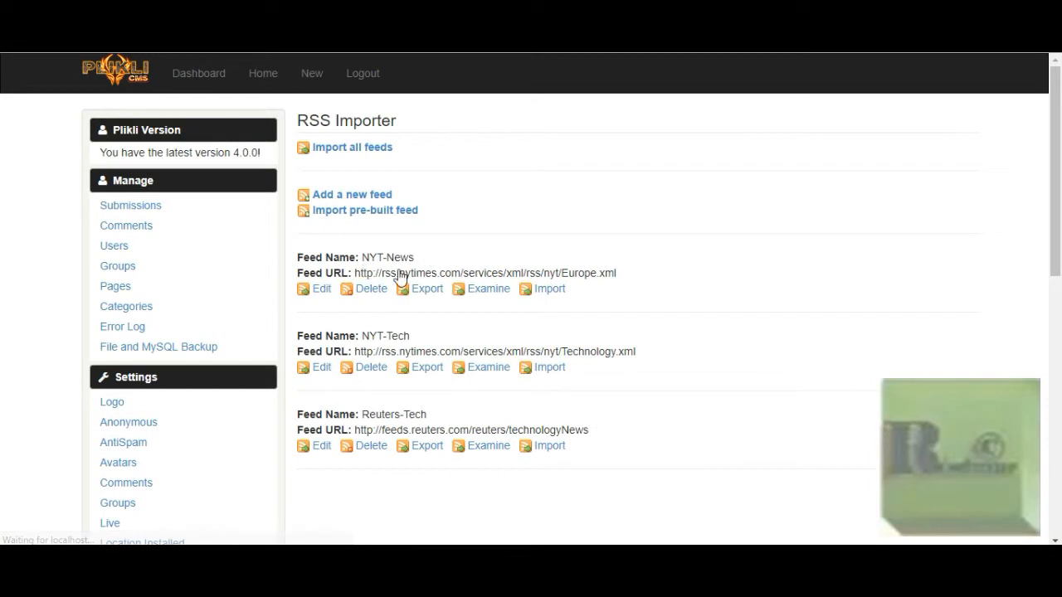
{"action": "scroll", "coordinate": [409, 276], "scroll_direction": "down", "scroll_amount": 2}
{"action": "left_click", "coordinate": [322, 292]}
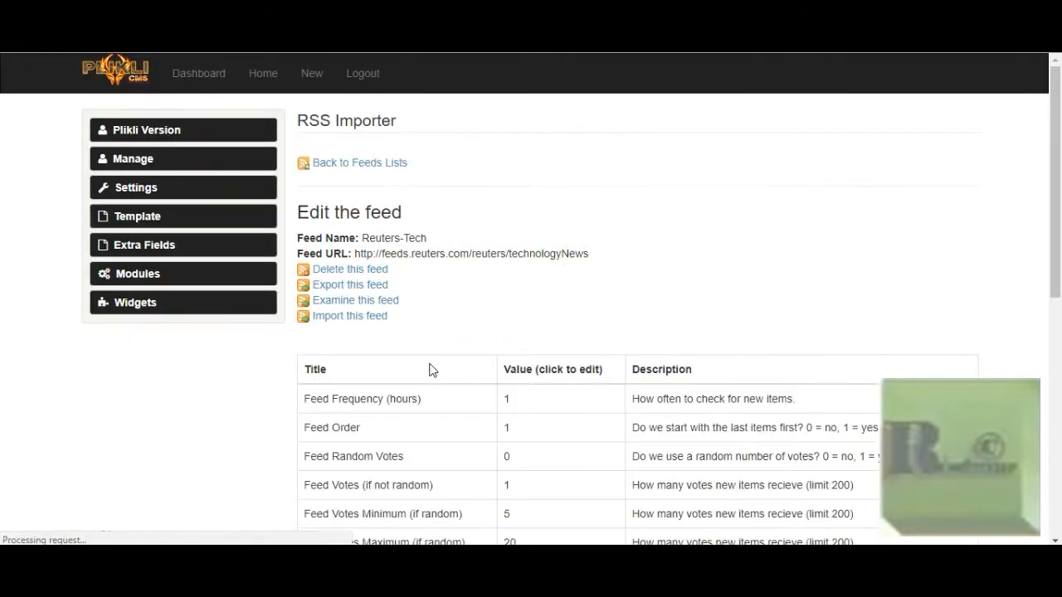
{"action": "scroll", "coordinate": [427, 369], "scroll_direction": "down", "scroll_amount": 4}
{"action": "scroll", "coordinate": [431, 370], "scroll_direction": "down", "scroll_amount": 2}
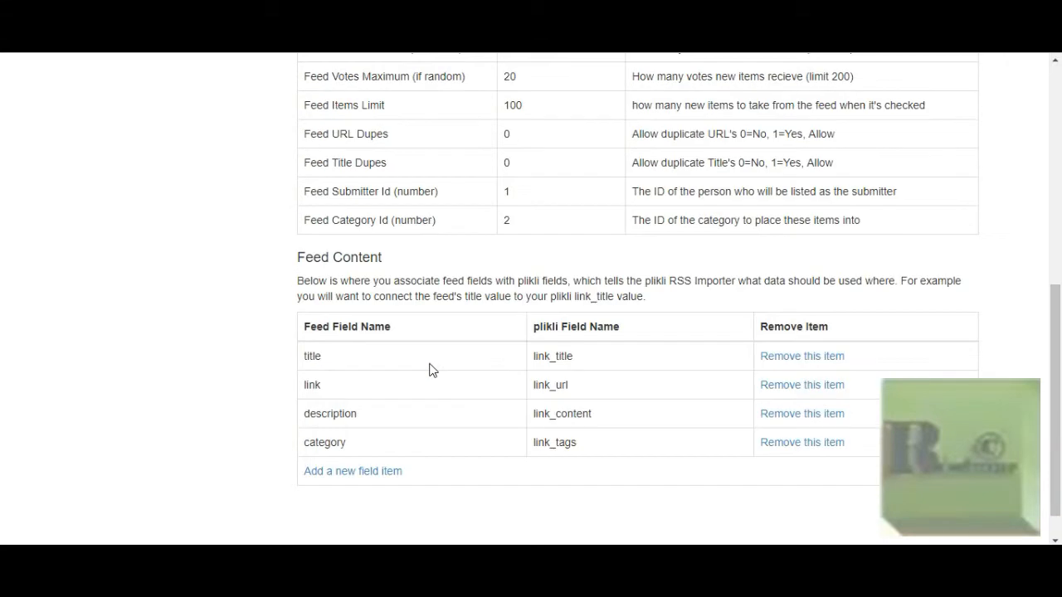
Inspect the feed field choices for the Reuters-Tech link_tags mapping and cancel the edit, keeping category
{"action": "scroll", "coordinate": [431, 369], "scroll_direction": "down", "scroll_amount": 1}
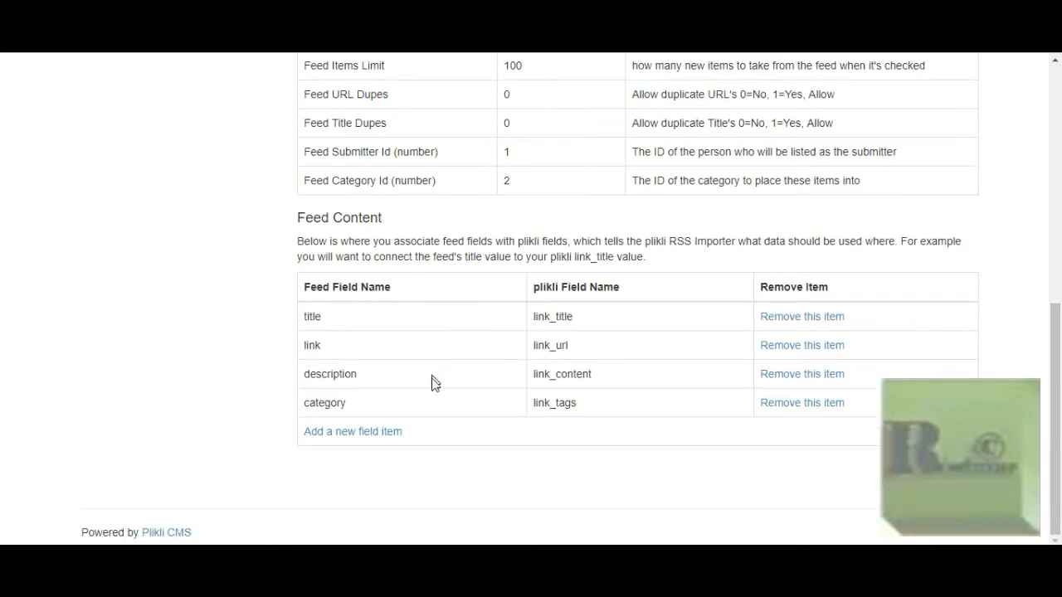
{"action": "left_click", "coordinate": [334, 406]}
{"action": "left_click", "coordinate": [363, 407]}
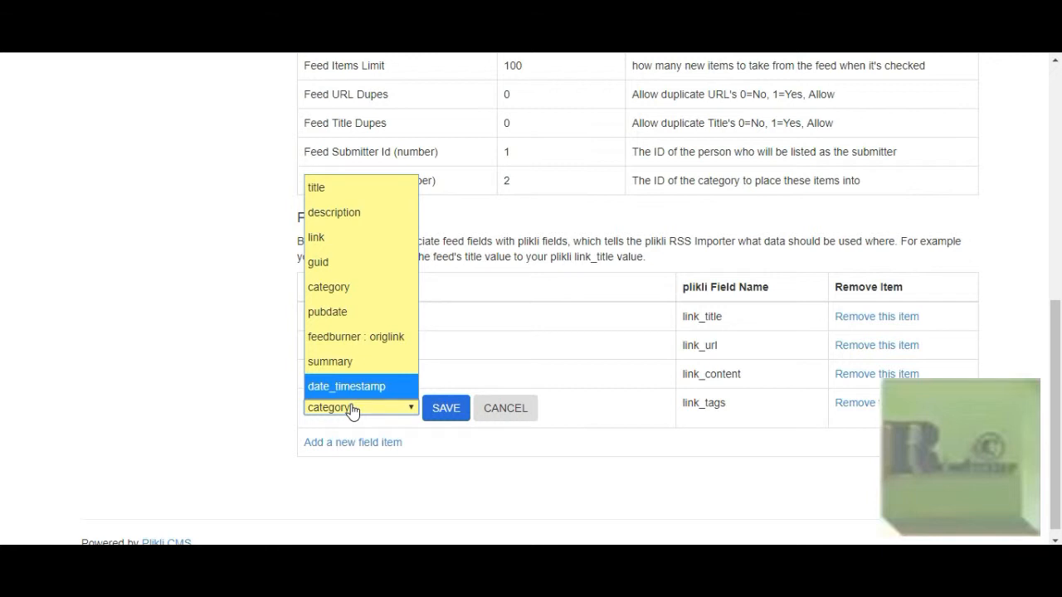
{"action": "left_click", "coordinate": [163, 392]}
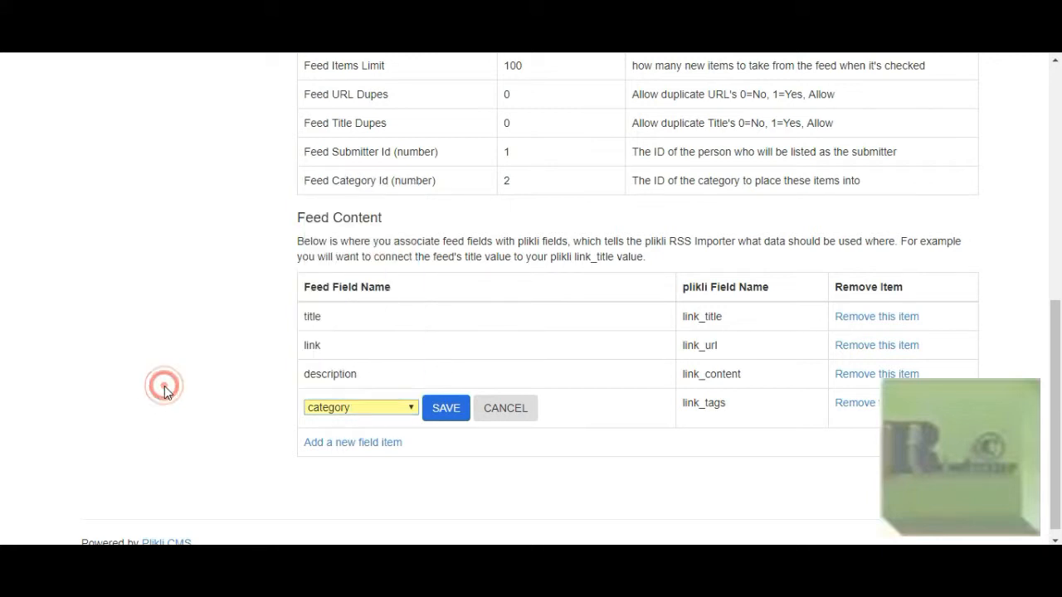
{"action": "left_click", "coordinate": [506, 409]}
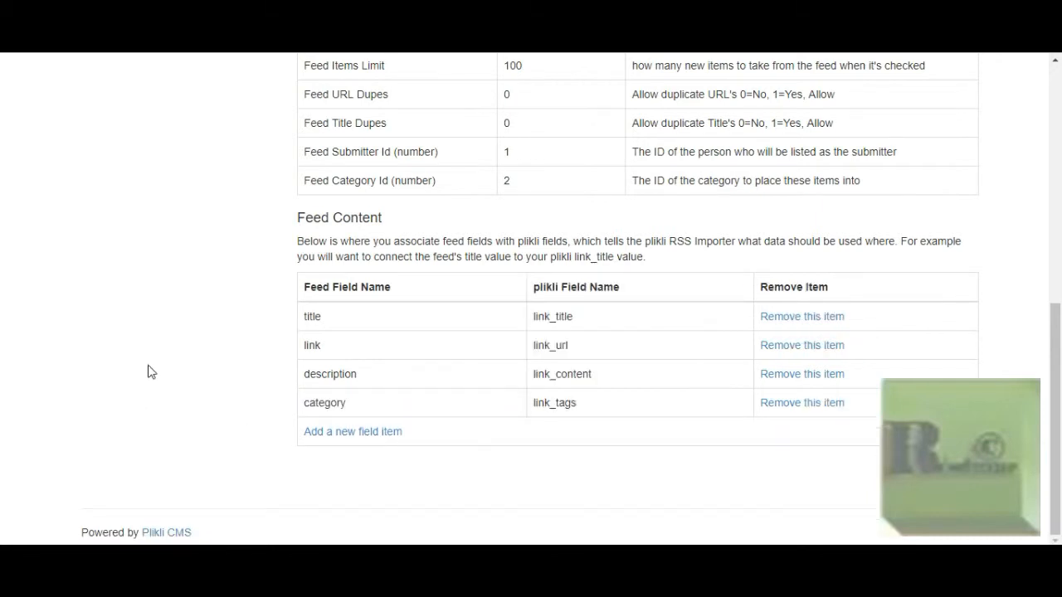
Return to the feeds list and add a new feed to the RSS Importer
{"action": "scroll", "coordinate": [149, 372], "scroll_direction": "up", "scroll_amount": 5}
{"action": "scroll", "coordinate": [149, 371], "scroll_direction": "up", "scroll_amount": 1}
{"action": "left_click", "coordinate": [355, 163]}
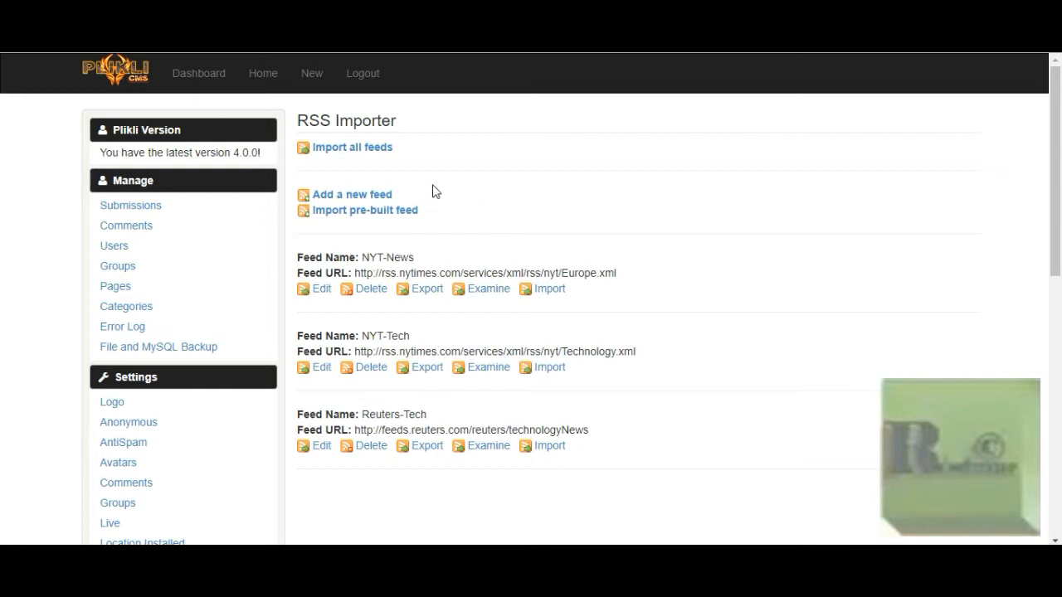
{"action": "left_click", "coordinate": [369, 202]}
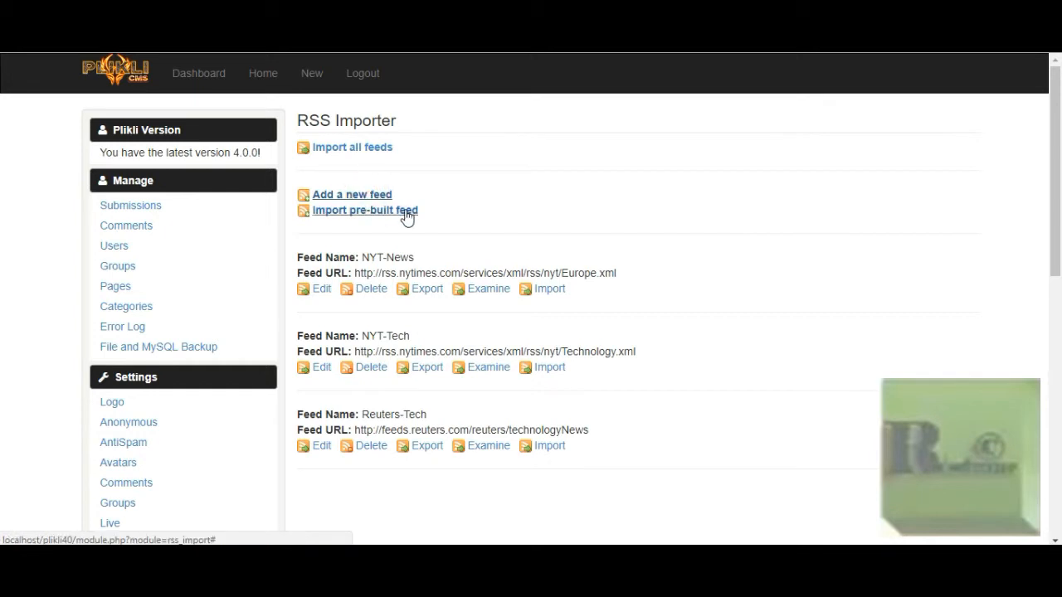
{"action": "scroll", "coordinate": [406, 218], "scroll_direction": "down", "scroll_amount": 2}
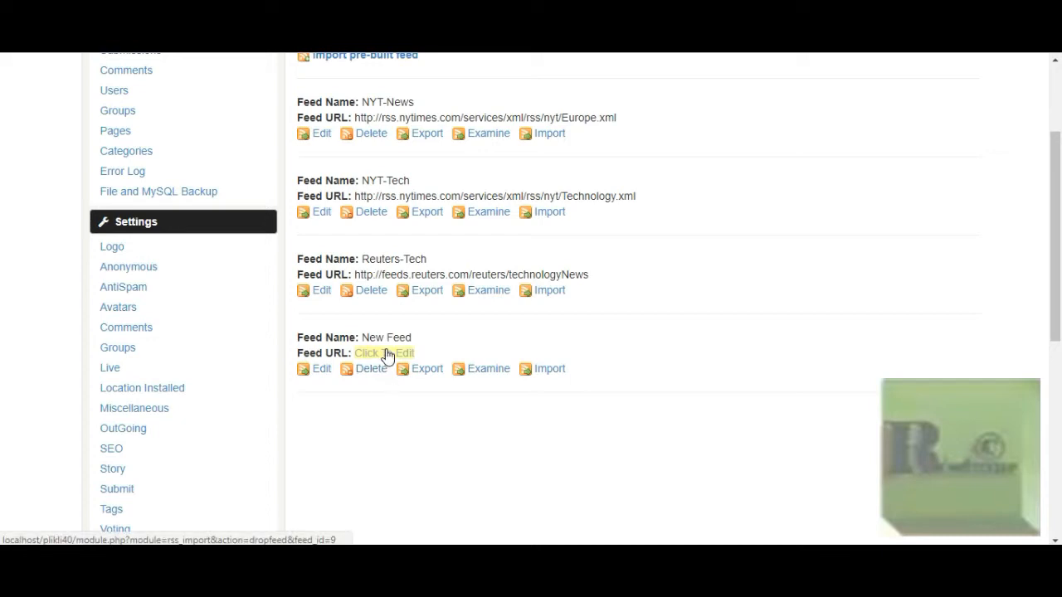
Open the newly added feed for editing, review its default settings and Feed Content section, and return to the feeds list
{"action": "left_click", "coordinate": [322, 373]}
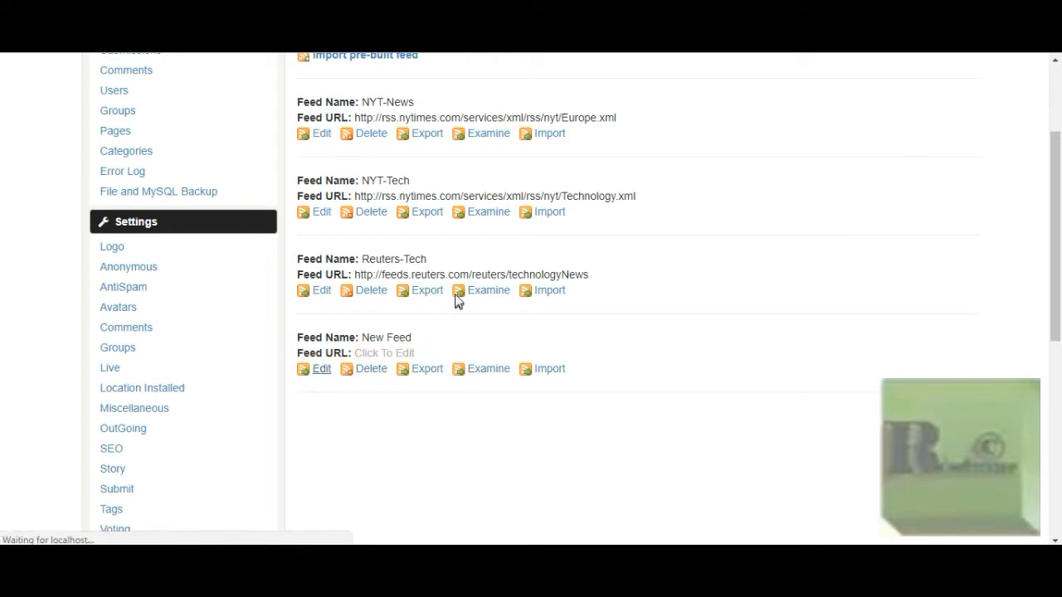
{"action": "scroll", "coordinate": [456, 299], "scroll_direction": "down", "scroll_amount": 3}
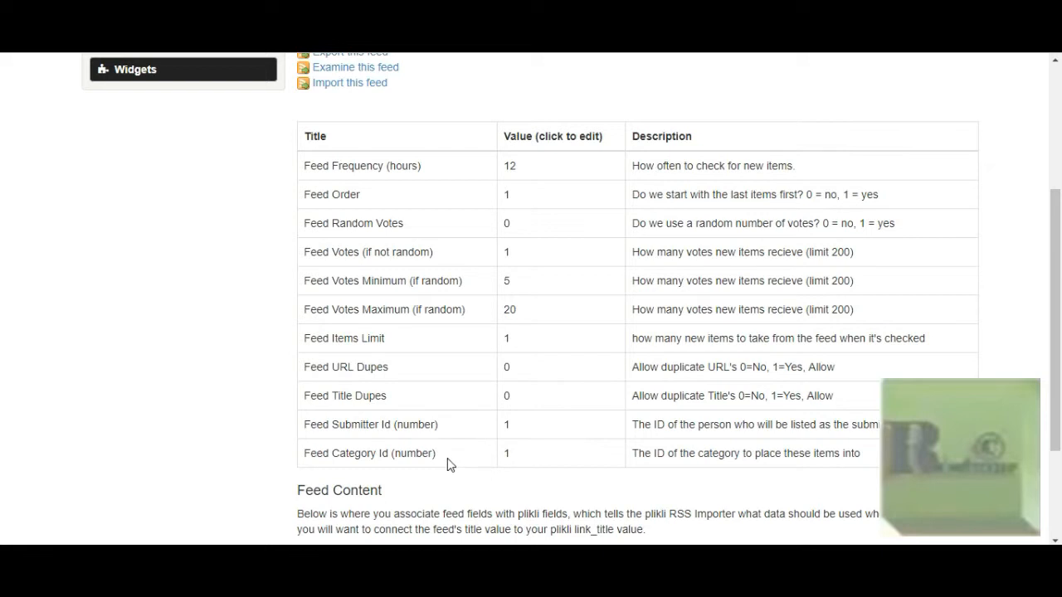
{"action": "scroll", "coordinate": [446, 461], "scroll_direction": "down", "scroll_amount": 2}
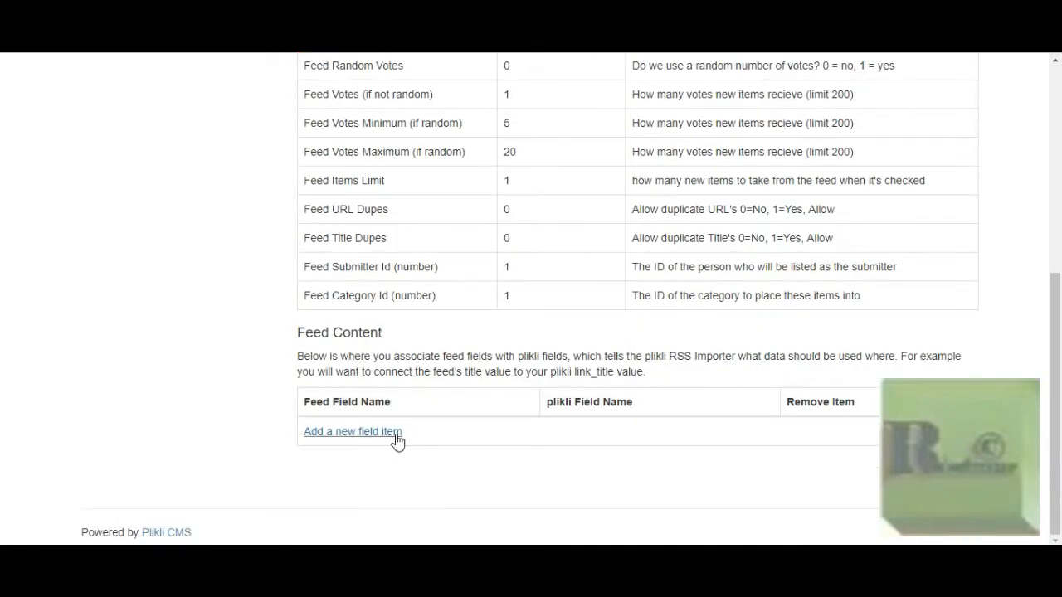
{"action": "scroll", "coordinate": [136, 317], "scroll_direction": "up", "scroll_amount": 5}
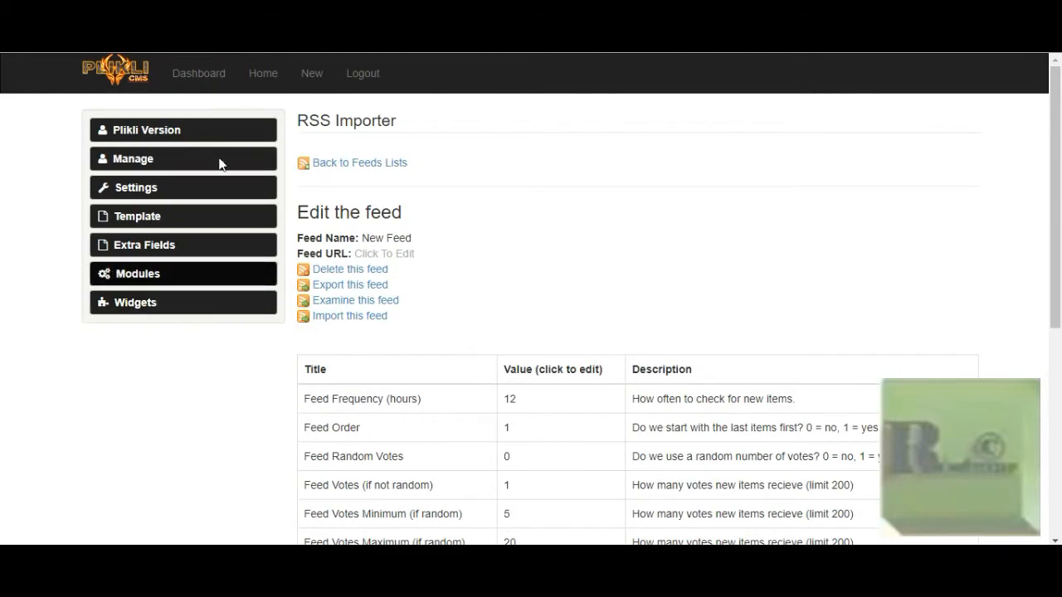
{"action": "scroll", "coordinate": [461, 193], "scroll_direction": "down", "scroll_amount": 4}
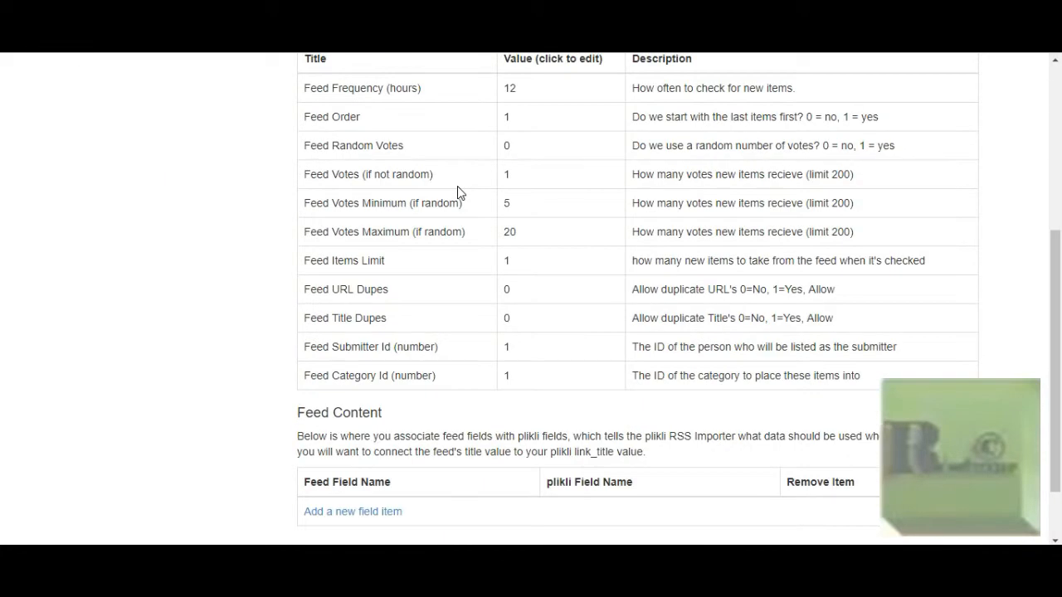
{"action": "scroll", "coordinate": [462, 193], "scroll_direction": "up", "scroll_amount": 4}
{"action": "left_click", "coordinate": [386, 166]}
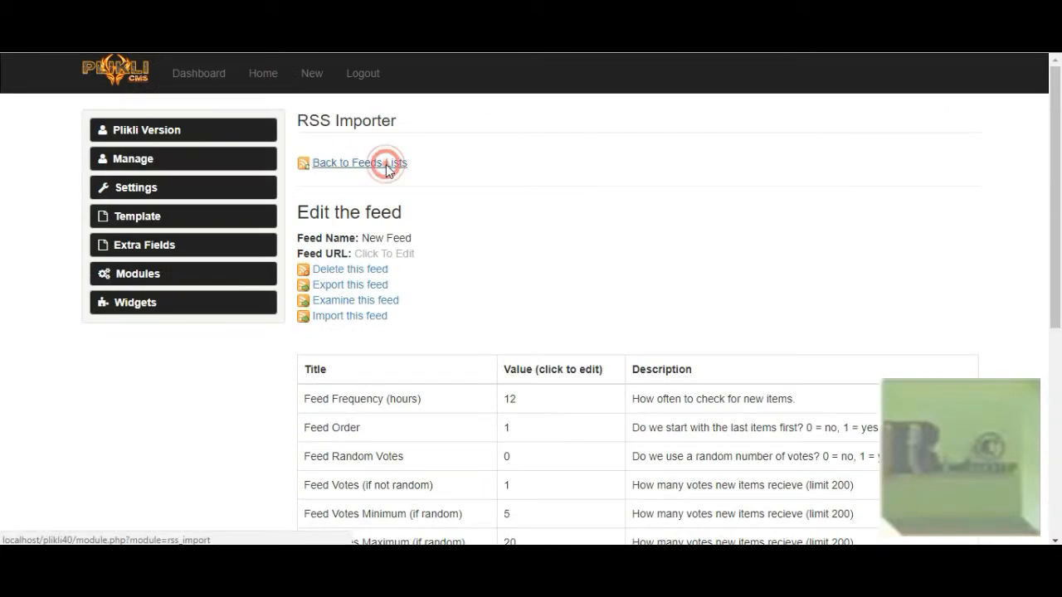
Delete the feed named New Feed from the feeds list and accept the confirmation
{"action": "scroll", "coordinate": [479, 216], "scroll_direction": "down", "scroll_amount": 4}
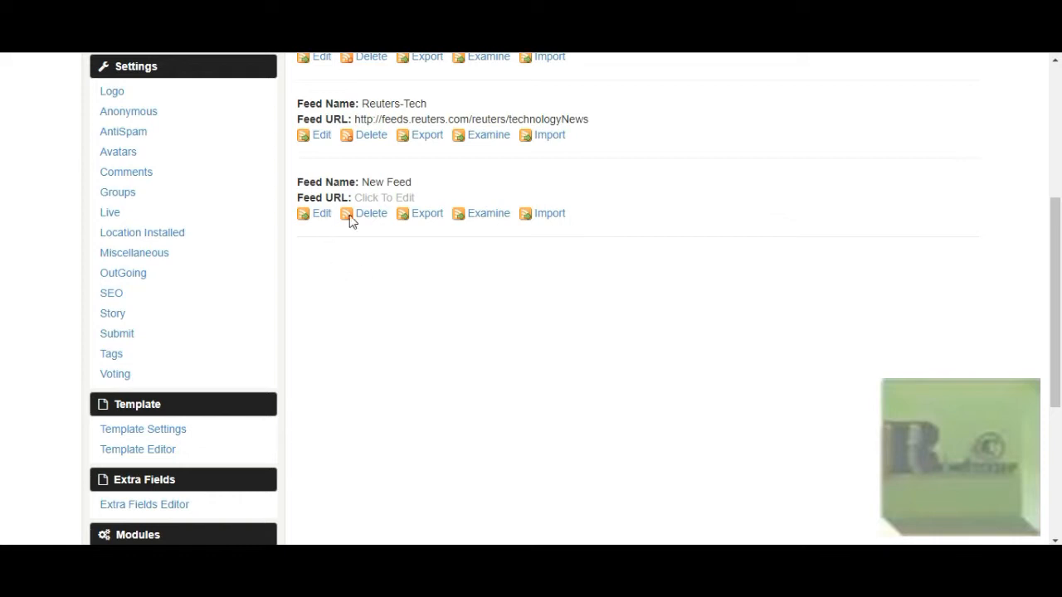
{"action": "left_click", "coordinate": [371, 214]}
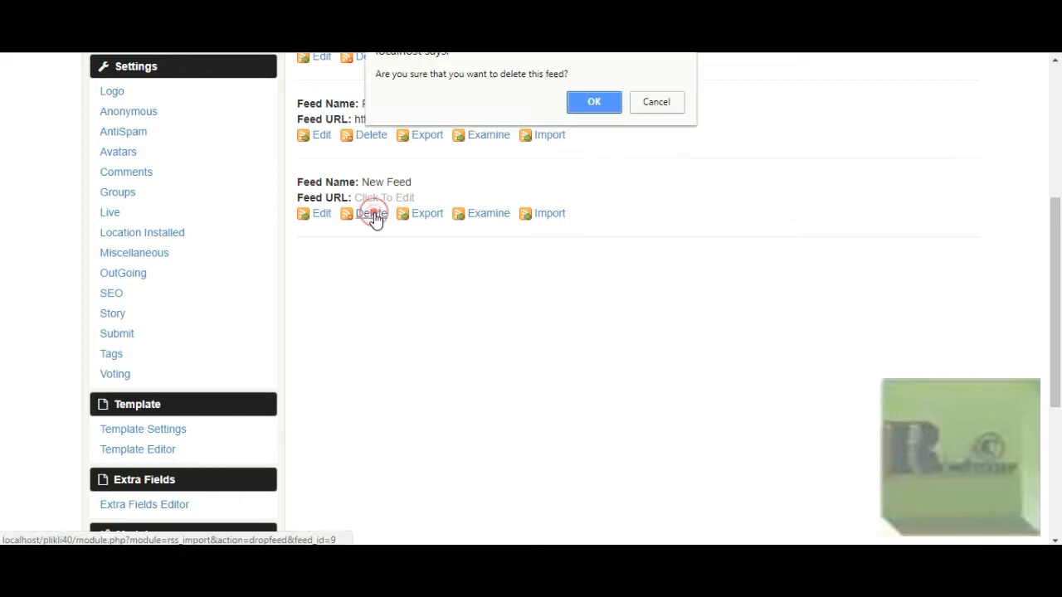
{"action": "left_click", "coordinate": [584, 105]}
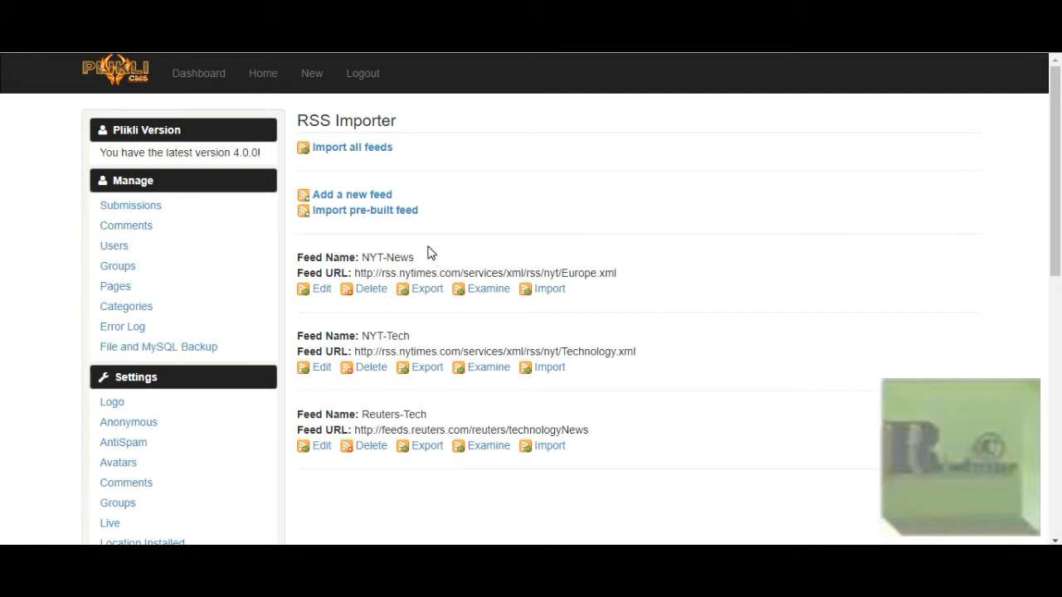
Import all feeds at once and review the imported items from NYT-News, NYT-Tech and Reuters-Tech
{"action": "scroll", "coordinate": [430, 252], "scroll_direction": "down", "scroll_amount": 1}
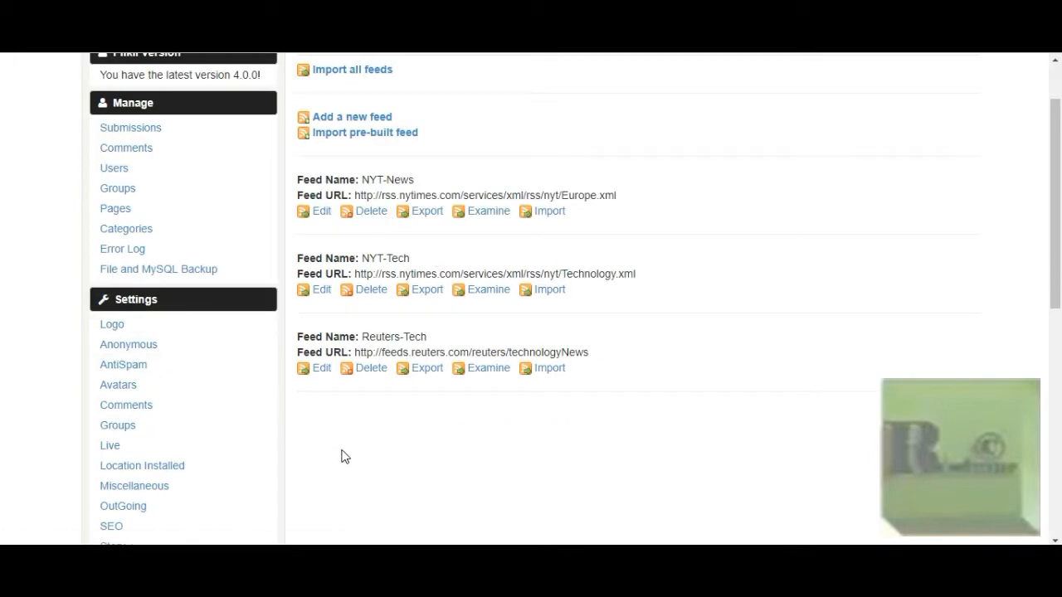
{"action": "scroll", "coordinate": [347, 451], "scroll_direction": "up", "scroll_amount": 1}
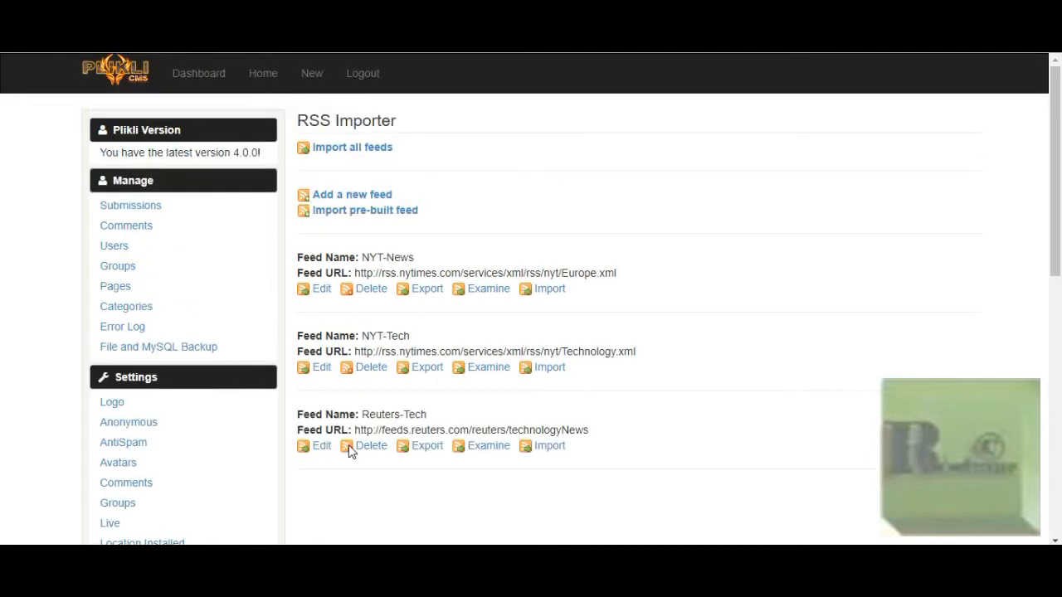
{"action": "left_click", "coordinate": [365, 154]}
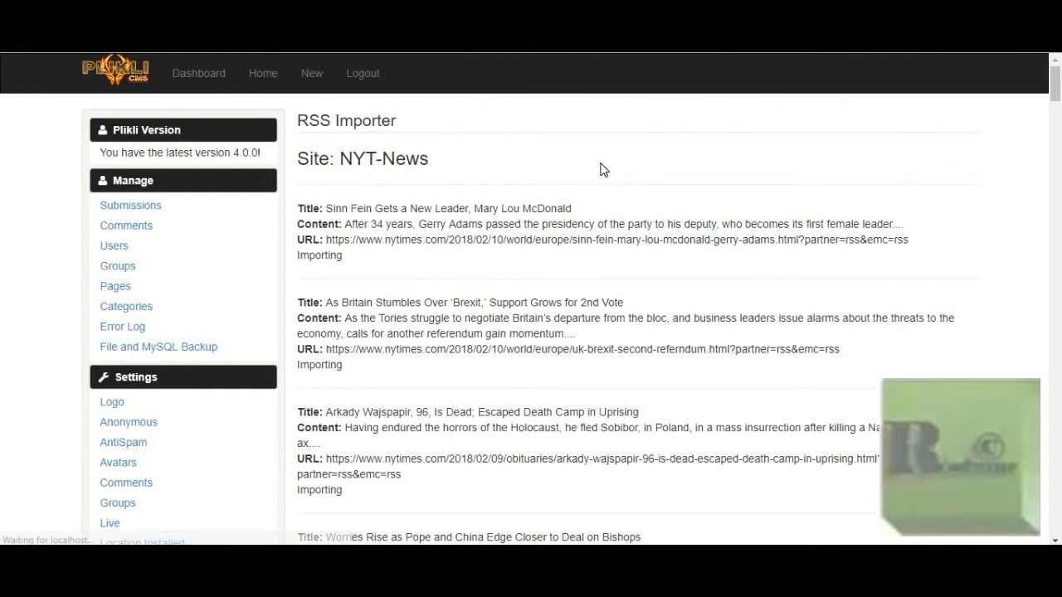
{"action": "scroll", "coordinate": [603, 169], "scroll_direction": "down", "scroll_amount": 5}
{"action": "scroll", "coordinate": [603, 169], "scroll_direction": "down", "scroll_amount": 15}
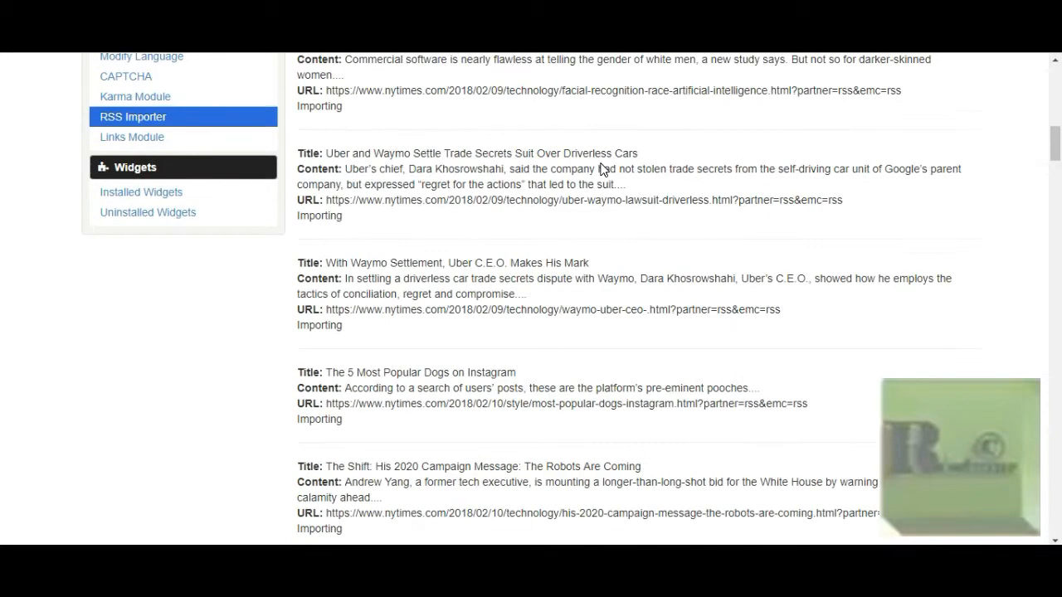
{"action": "scroll", "coordinate": [610, 174], "scroll_direction": "down", "scroll_amount": 15}
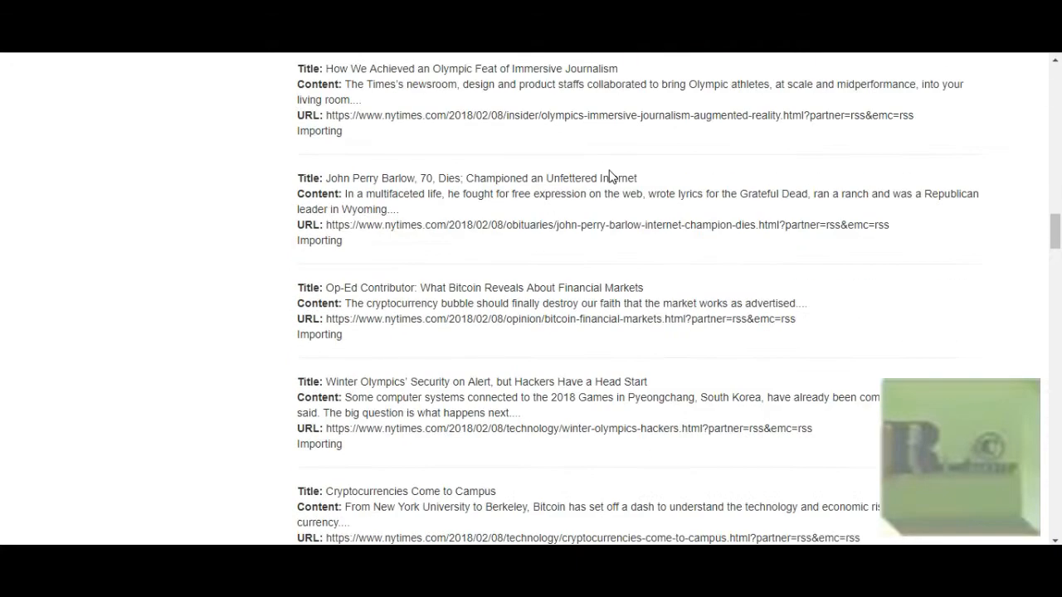
{"action": "scroll", "coordinate": [610, 174], "scroll_direction": "down", "scroll_amount": 15}
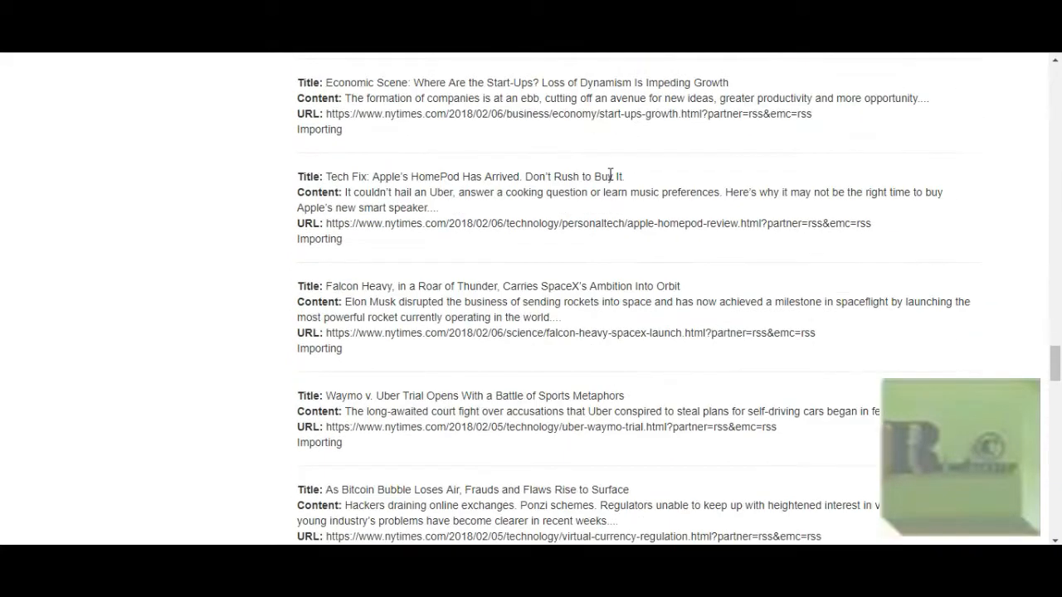
{"action": "scroll", "coordinate": [608, 178], "scroll_direction": "down", "scroll_amount": 5}
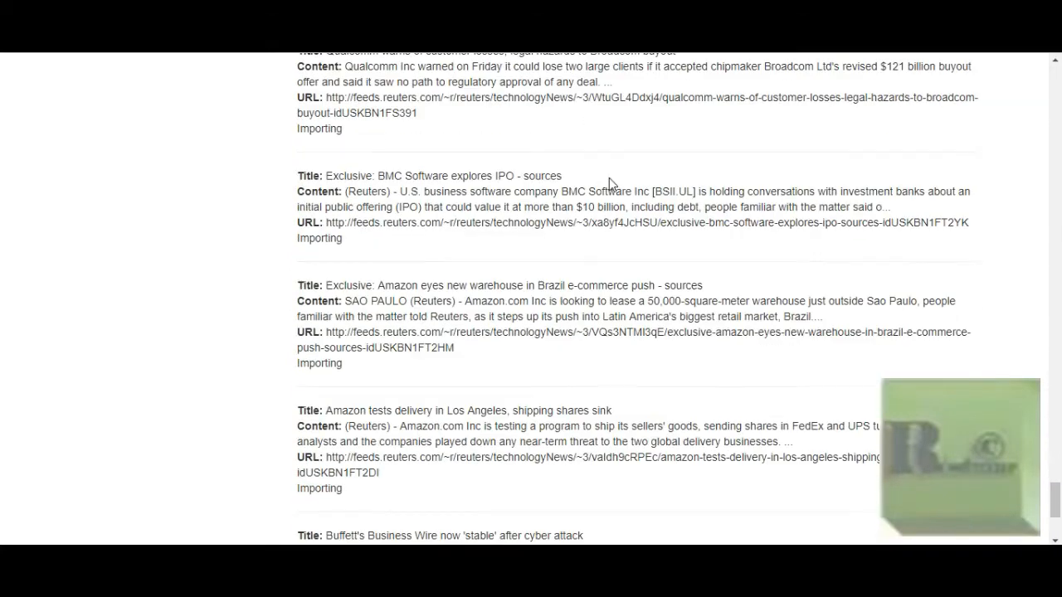
{"action": "scroll", "coordinate": [609, 178], "scroll_direction": "up", "scroll_amount": 10}
{"action": "left_click_drag", "start_coordinate": [1055, 424], "coordinate": [1057, 80]}
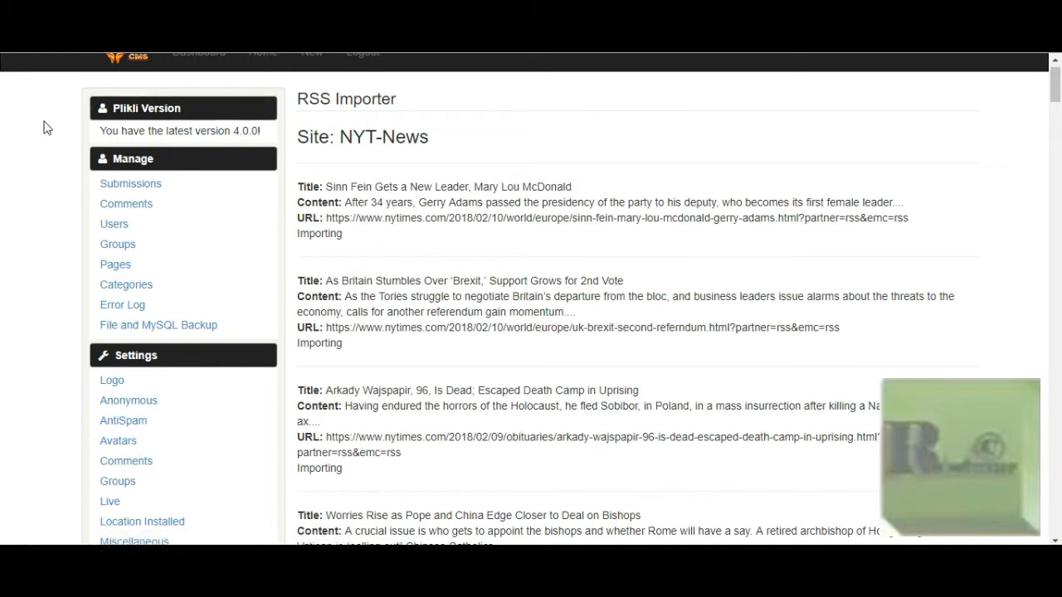
Reopen the RSS Importer feeds list and run the import of all feeds again
{"action": "scroll", "coordinate": [5, 265], "scroll_direction": "down", "scroll_amount": 6}
{"action": "scroll", "coordinate": [44, 288], "scroll_direction": "down", "scroll_amount": 4}
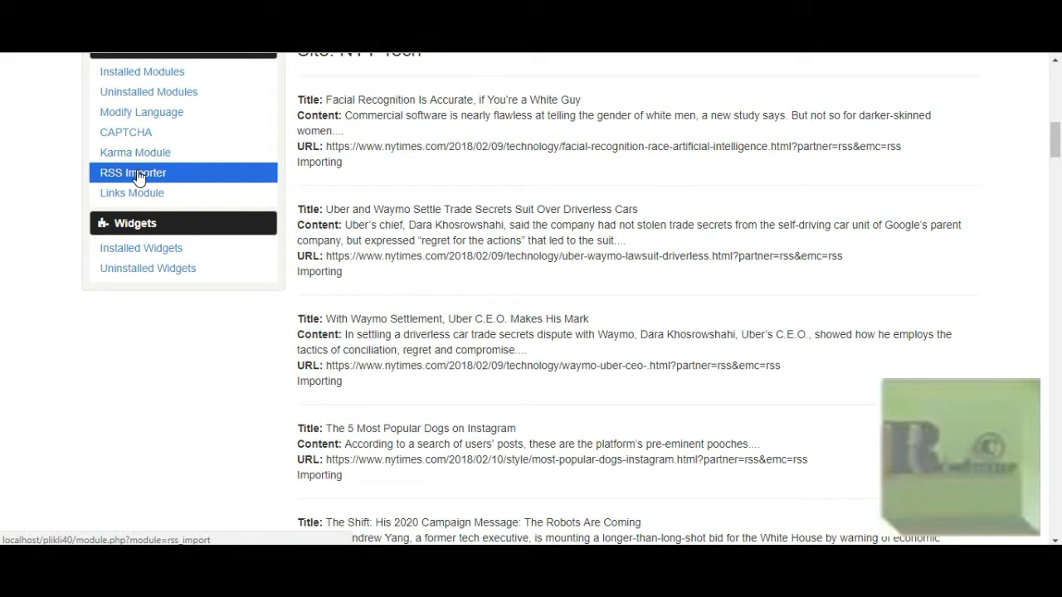
{"action": "left_click", "coordinate": [137, 174]}
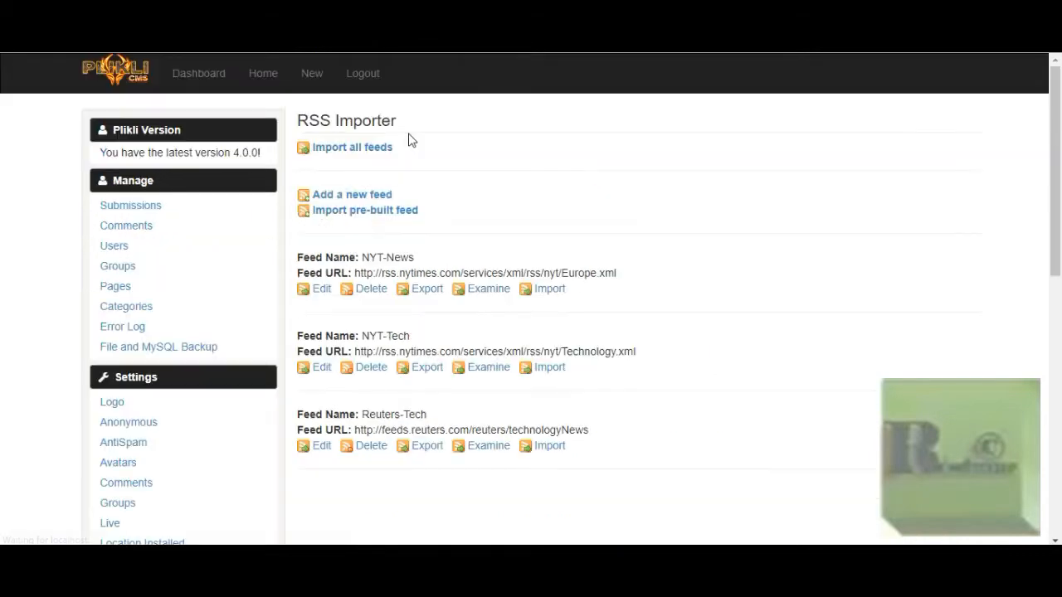
{"action": "left_click", "coordinate": [366, 149]}
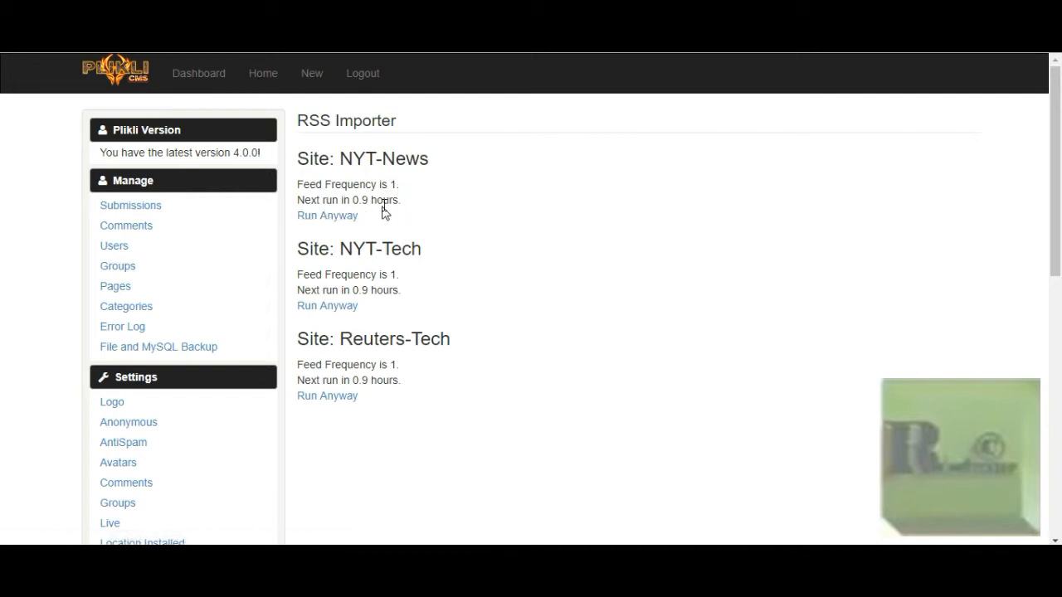
Force the NYT-News feed to run despite its frequency limit and review the import result of each item
{"action": "left_click", "coordinate": [332, 217]}
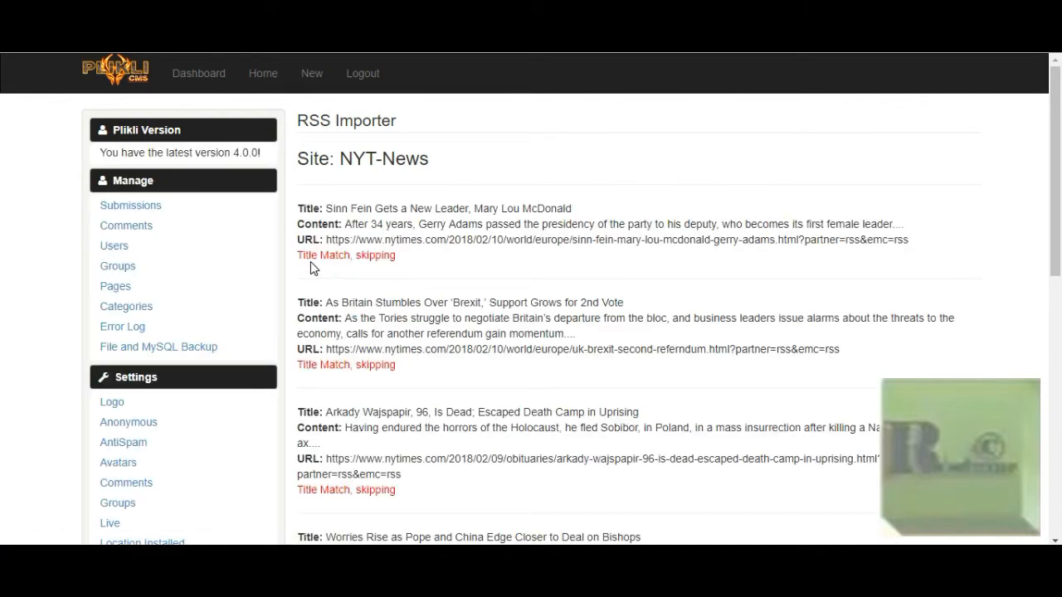
{"action": "scroll", "coordinate": [386, 264], "scroll_direction": "down", "scroll_amount": 1}
{"action": "scroll", "coordinate": [370, 279], "scroll_direction": "down", "scroll_amount": 6}
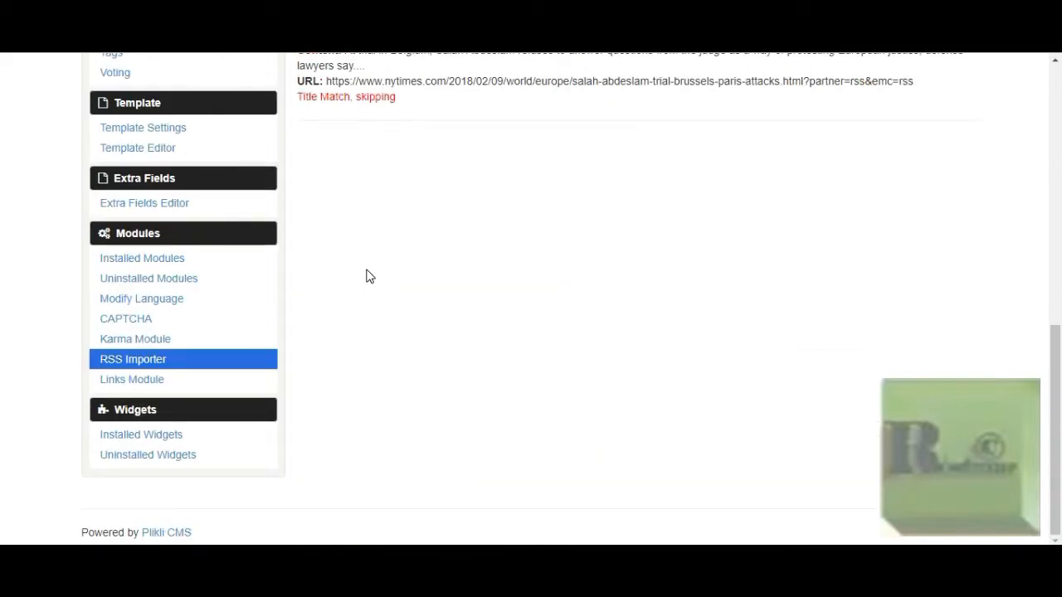
Open the site's New stories page and check the imported articles with their categories and tags
{"action": "scroll", "coordinate": [369, 277], "scroll_direction": "up", "scroll_amount": 8}
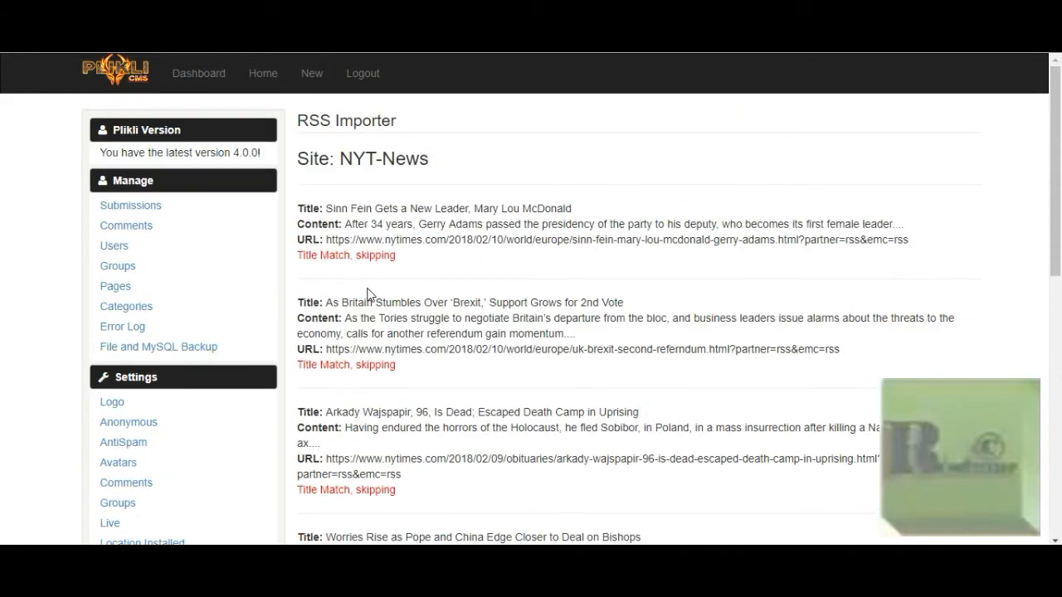
{"action": "left_click", "coordinate": [319, 81]}
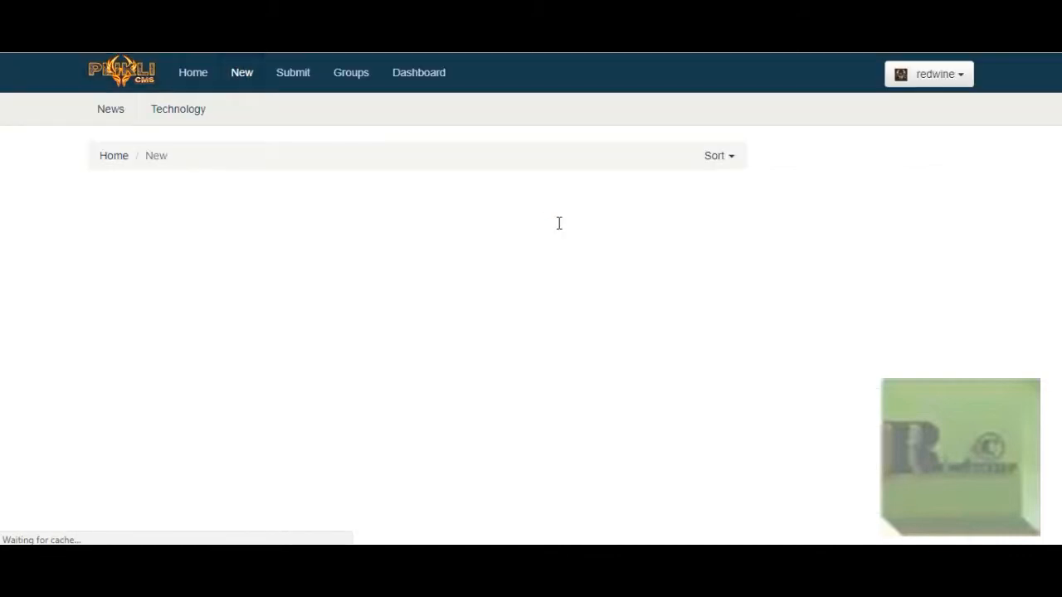
{"action": "scroll", "coordinate": [556, 229], "scroll_direction": "down", "scroll_amount": 1}
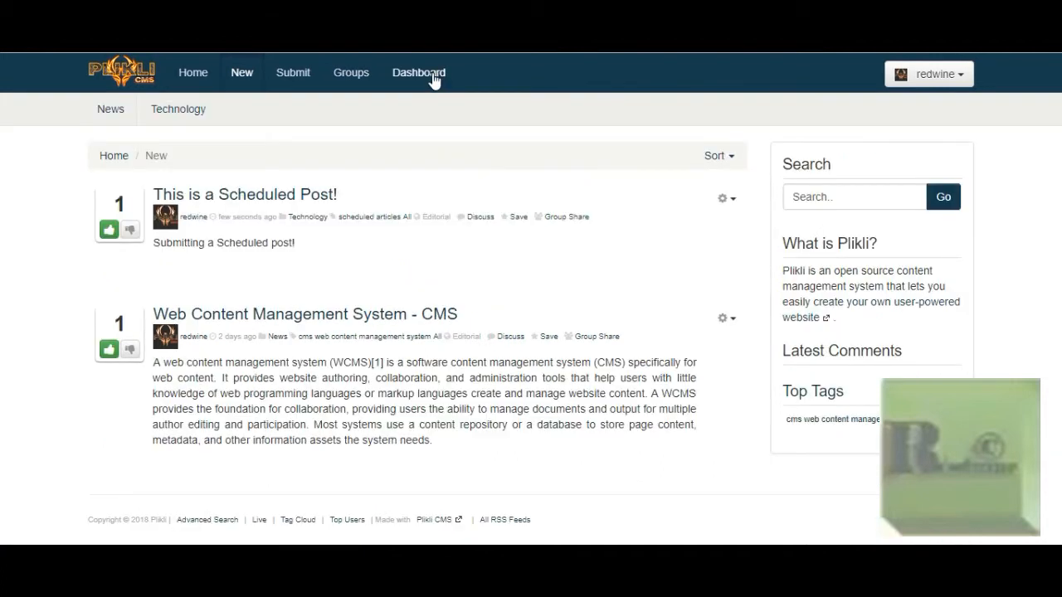
Return to the admin dashboard, bypassing the install directory warning, and check the Technology category's ID in Category Management
{"action": "left_click", "coordinate": [433, 79]}
{"action": "left_click", "coordinate": [448, 175]}
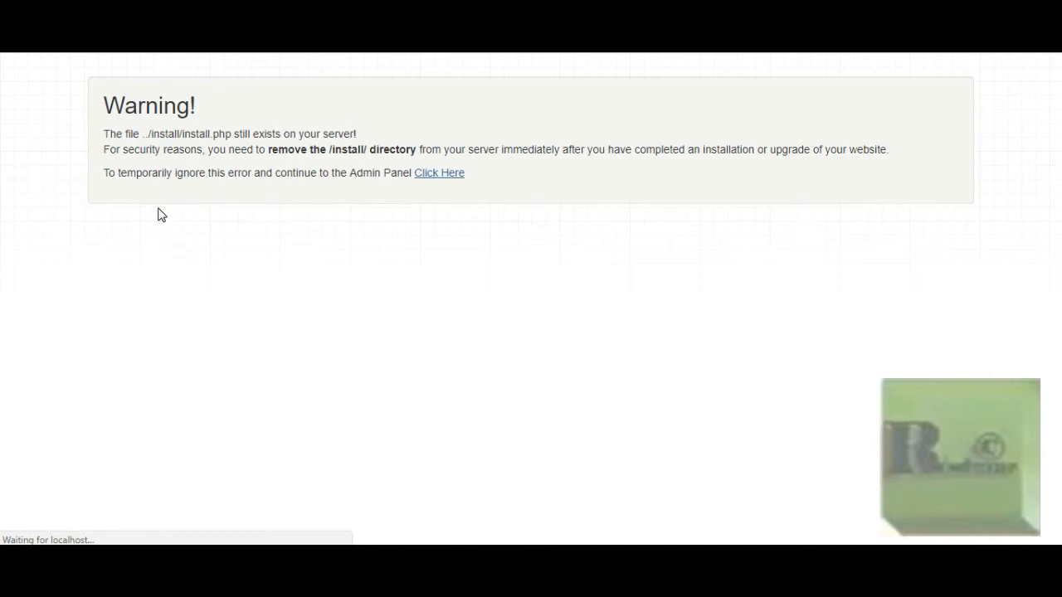
{"action": "left_click", "coordinate": [126, 308]}
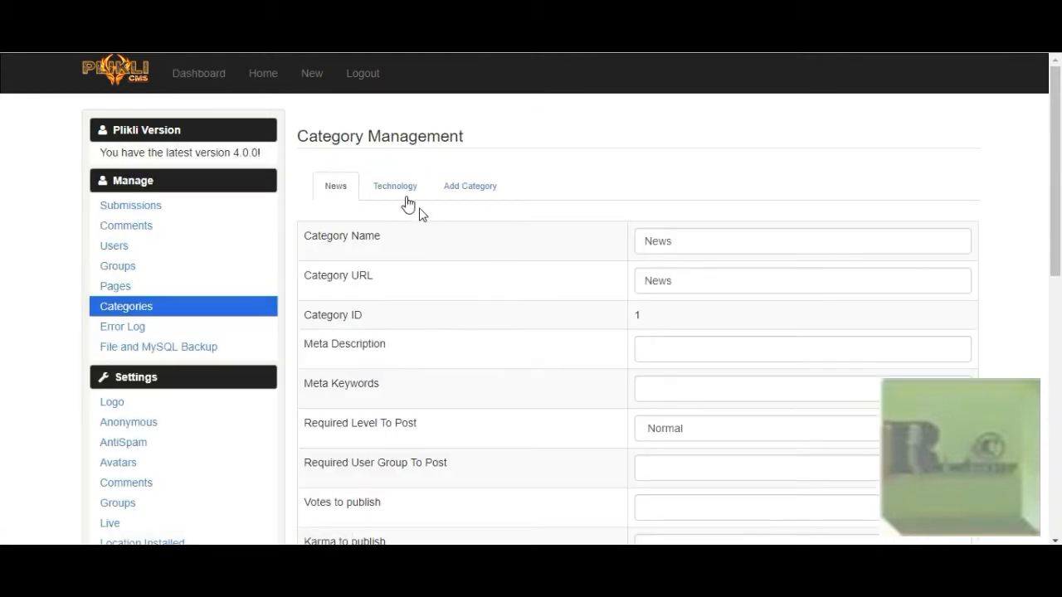
{"action": "left_click", "coordinate": [403, 195]}
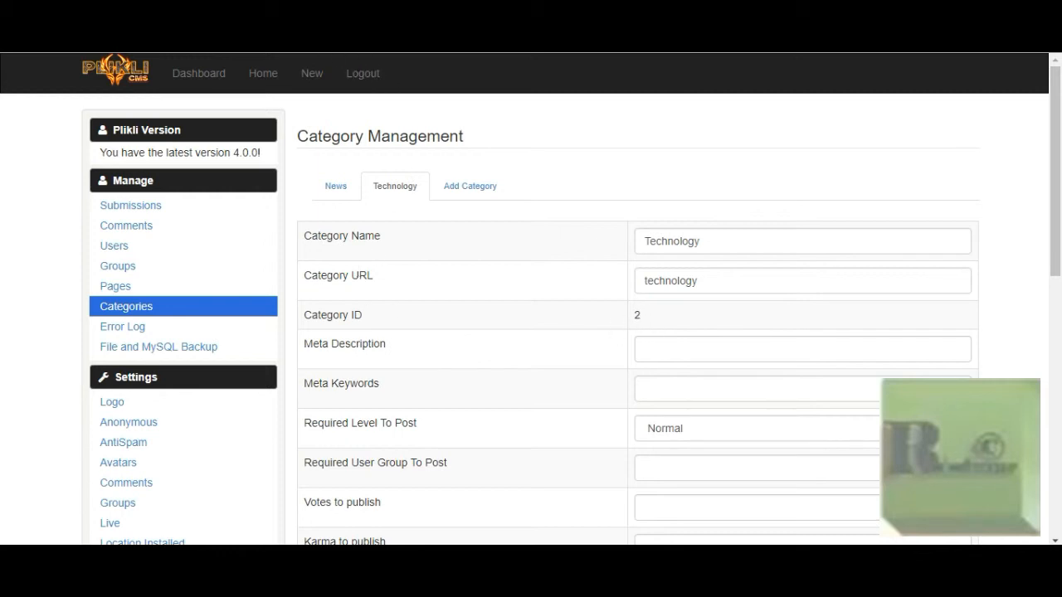
Open the RSS Importer's feeds list and view the settings of the NYT-News feed
{"action": "scroll", "coordinate": [218, 257], "scroll_direction": "down", "scroll_amount": 6}
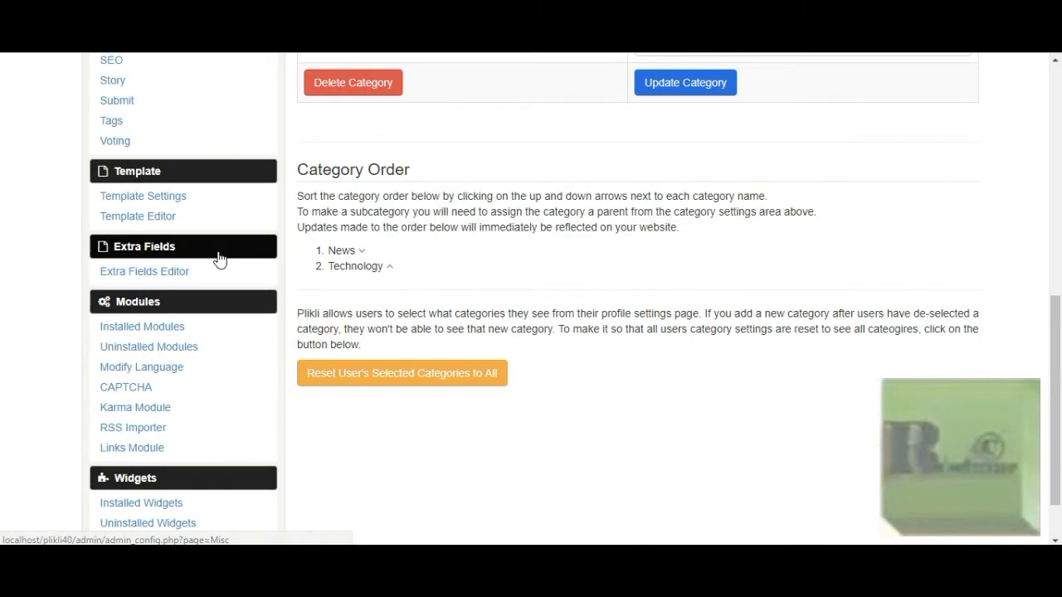
{"action": "scroll", "coordinate": [218, 257], "scroll_direction": "down", "scroll_amount": 2}
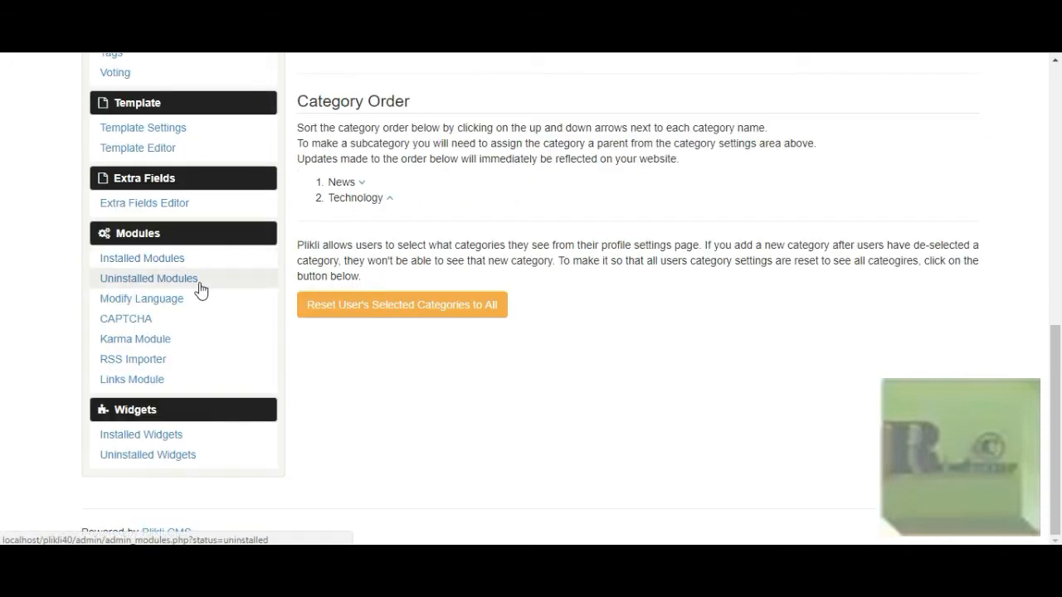
{"action": "left_click", "coordinate": [155, 366]}
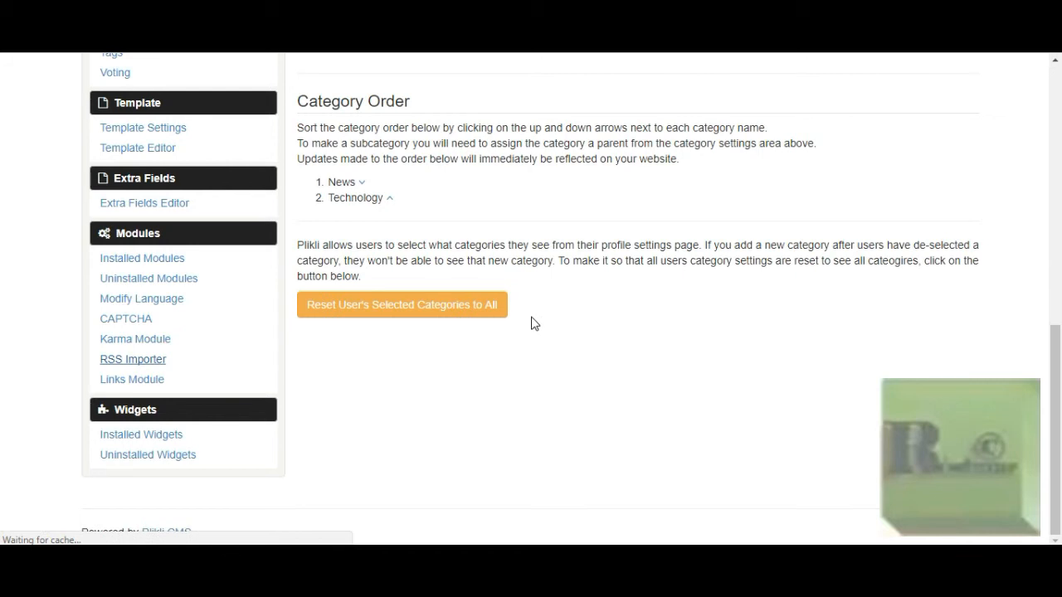
{"action": "left_click", "coordinate": [322, 288]}
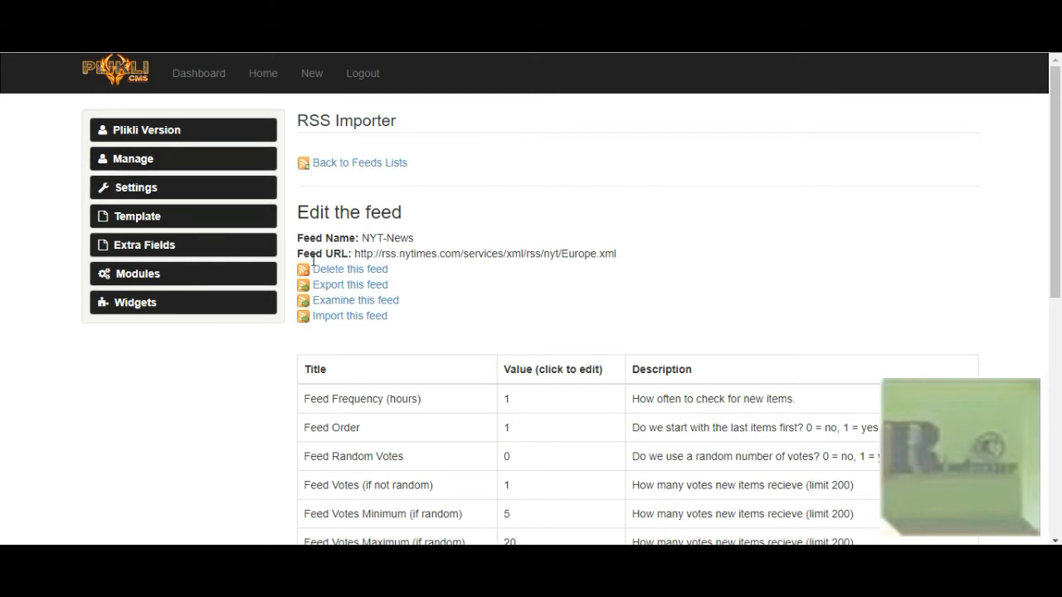
{"action": "scroll", "coordinate": [327, 298], "scroll_direction": "down", "scroll_amount": 1}
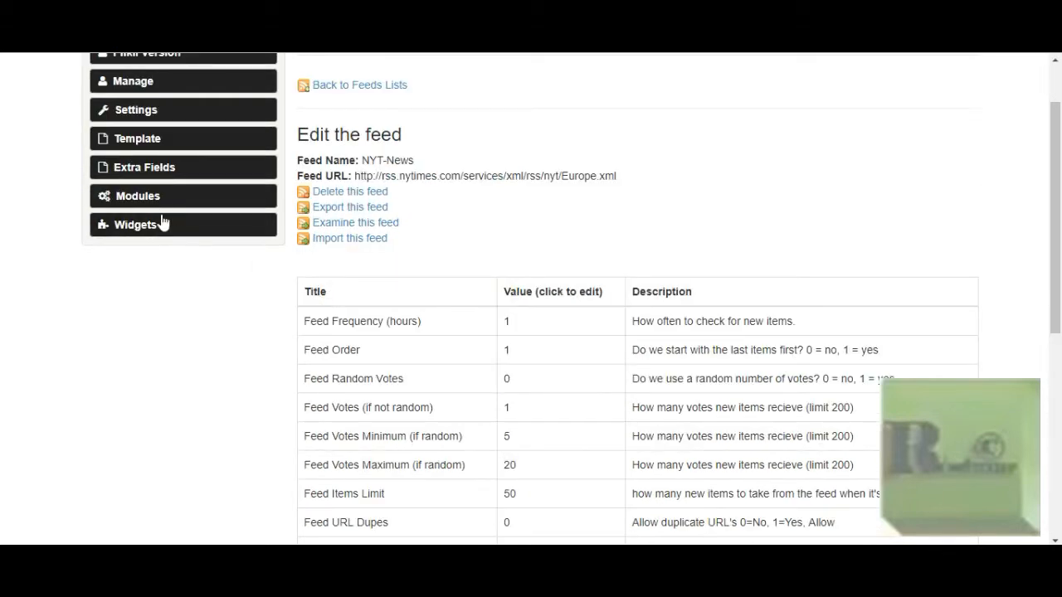
{"action": "scroll", "coordinate": [159, 212], "scroll_direction": "up", "scroll_amount": 1}
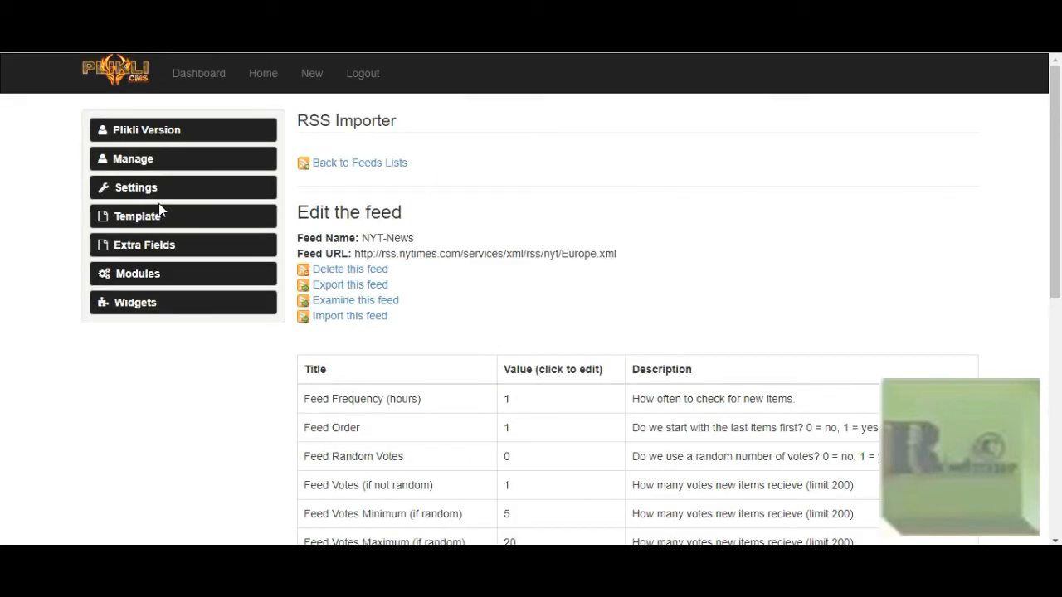
Return to the feeds list, open the Reuters-Tech feed for editing and check its Feed Category Id and field mappings
{"action": "left_click", "coordinate": [356, 163]}
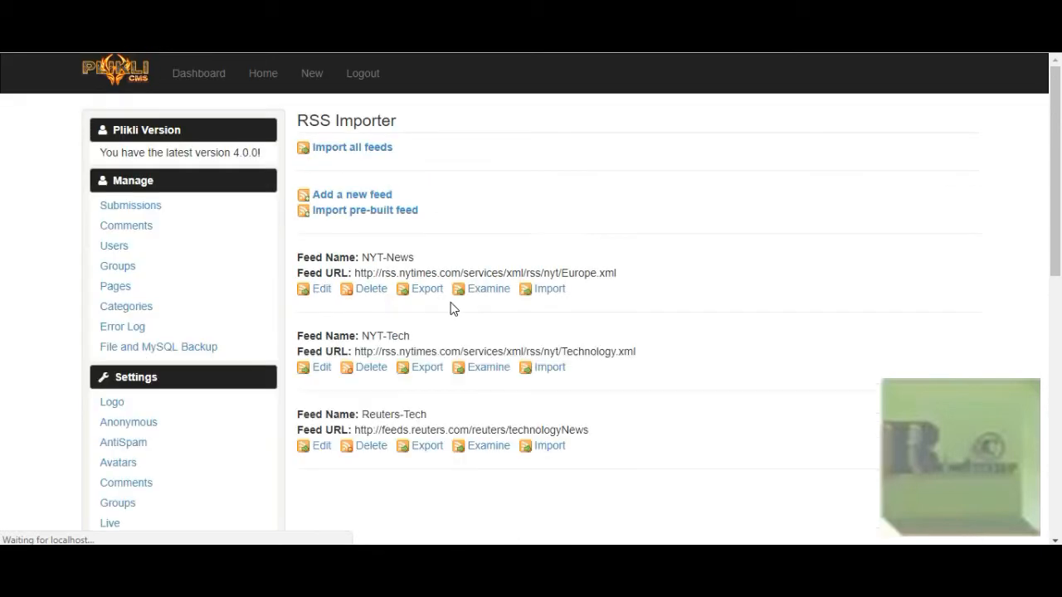
{"action": "scroll", "coordinate": [431, 304], "scroll_direction": "down", "scroll_amount": 3}
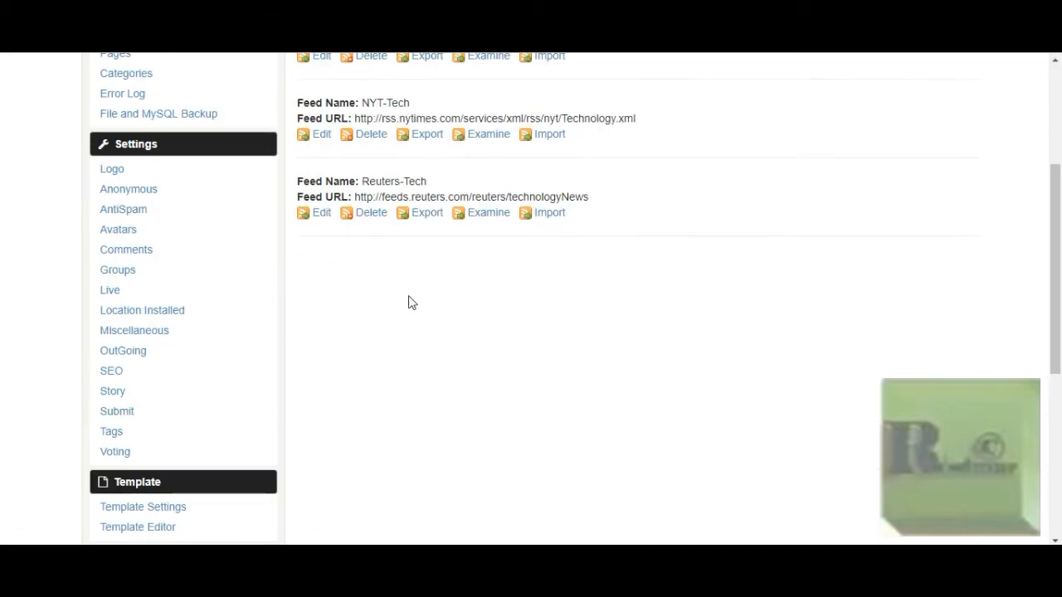
{"action": "left_click", "coordinate": [322, 214]}
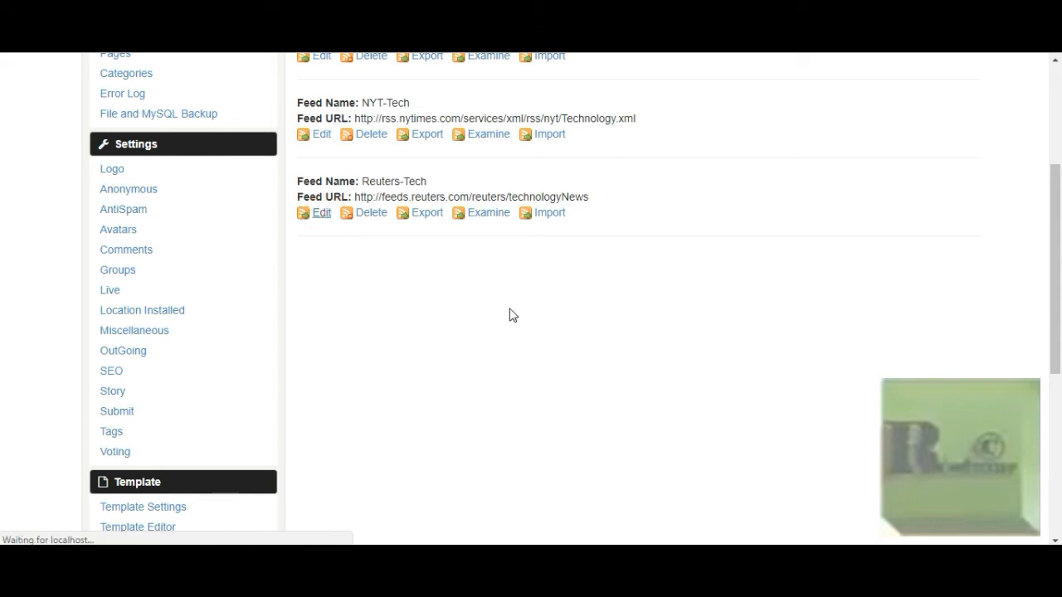
{"action": "scroll", "coordinate": [507, 314], "scroll_direction": "down", "scroll_amount": 5}
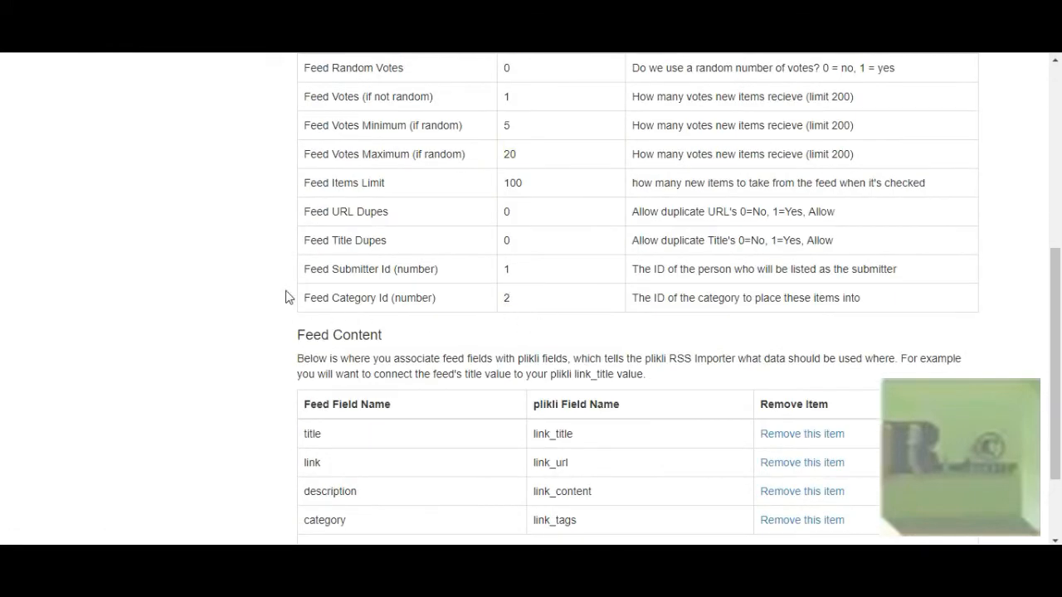
{"action": "scroll", "coordinate": [287, 296], "scroll_direction": "up", "scroll_amount": 5}
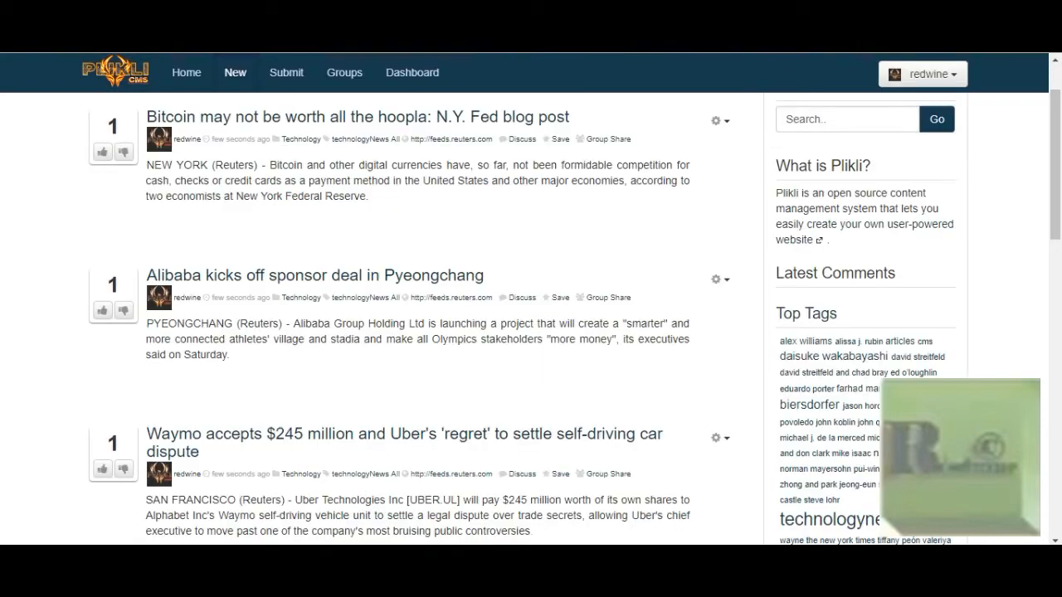